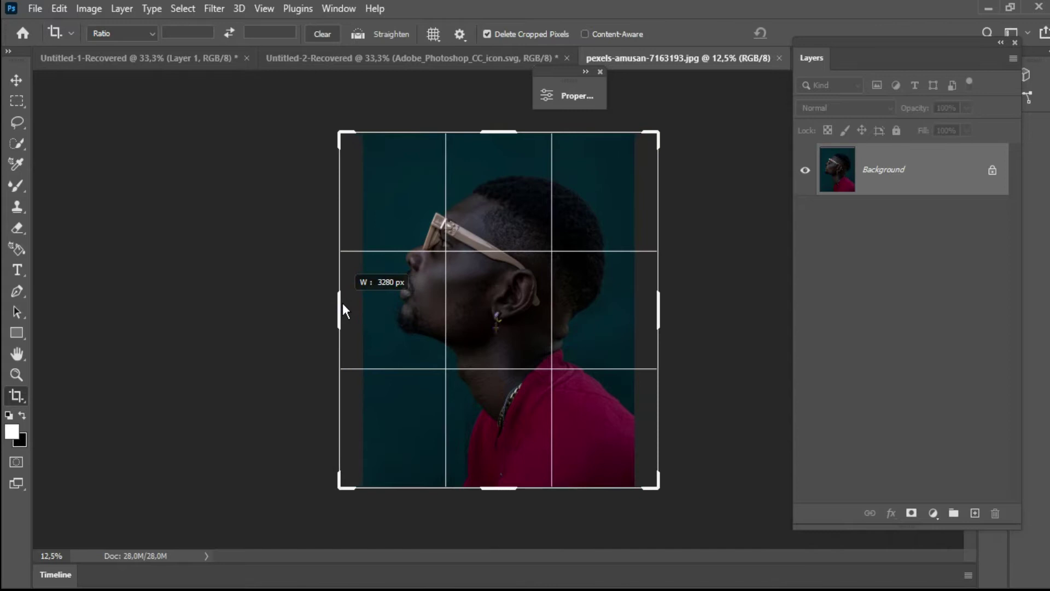
- Extend the canvas beyond the photo on both sides and above the head with the Crop tool
left_click_drag(343, 304, 328, 301)
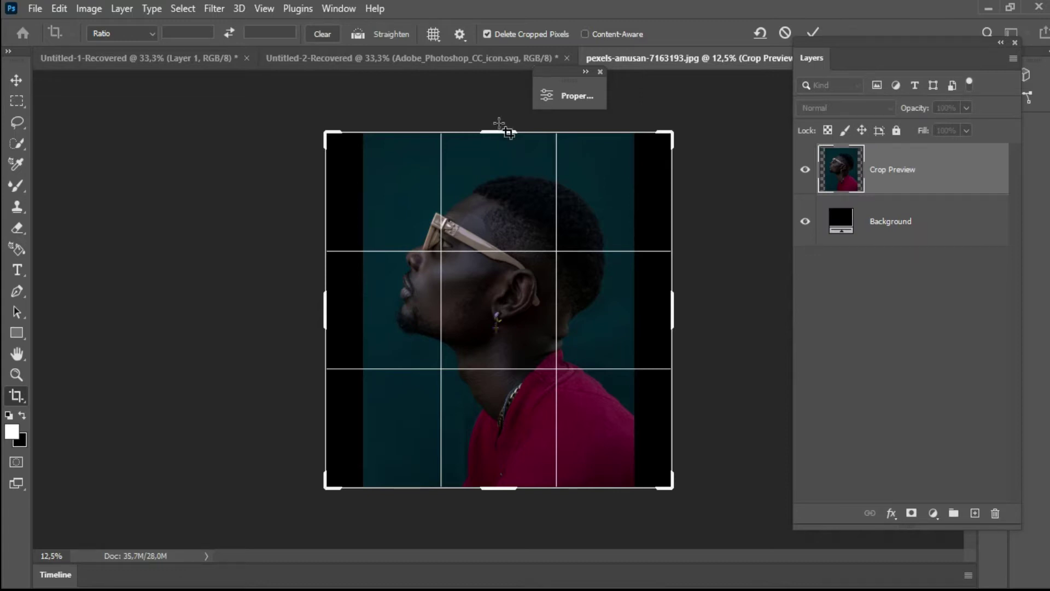
left_click_drag(498, 132, 499, 93)
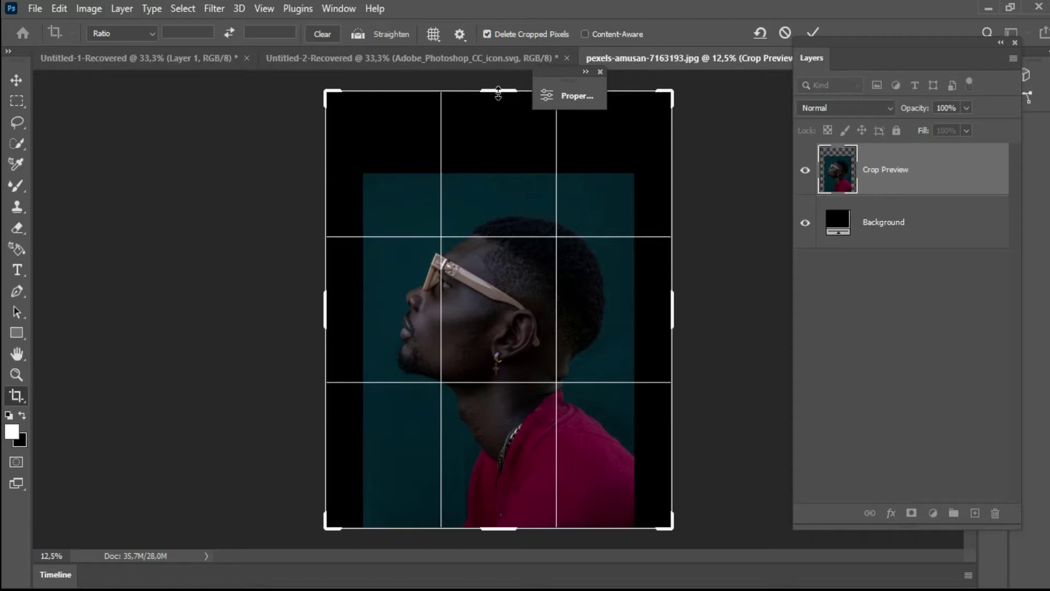
key("Return")
- Select the empty black border around the photo, fill it with Content-Aware contents, and deselect it
key("m")
left_click_drag(363, 527, 632, 546)
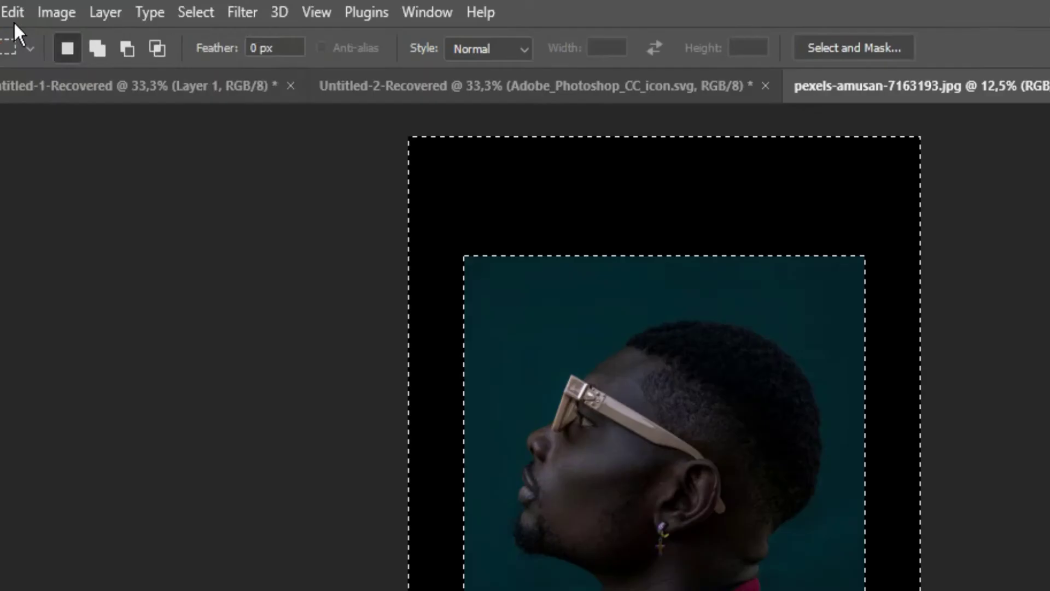
left_click(59, 8)
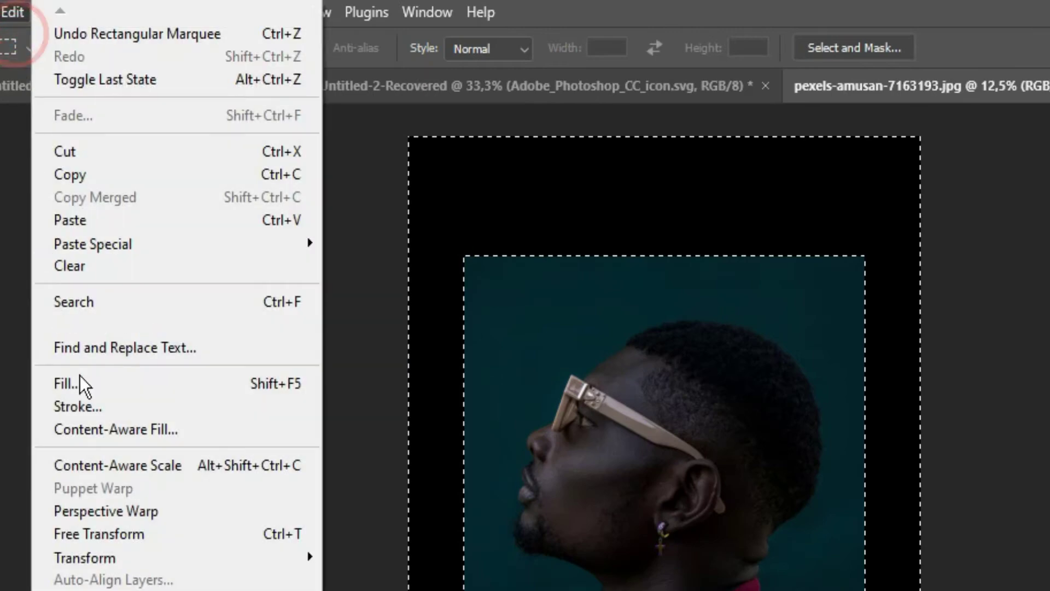
left_click(120, 386)
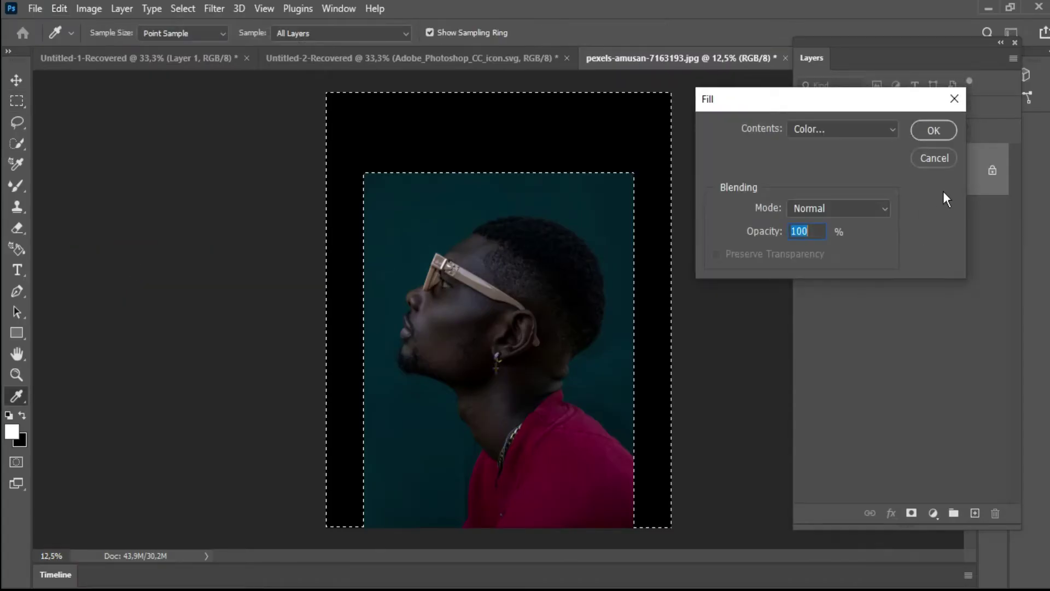
left_click(889, 129)
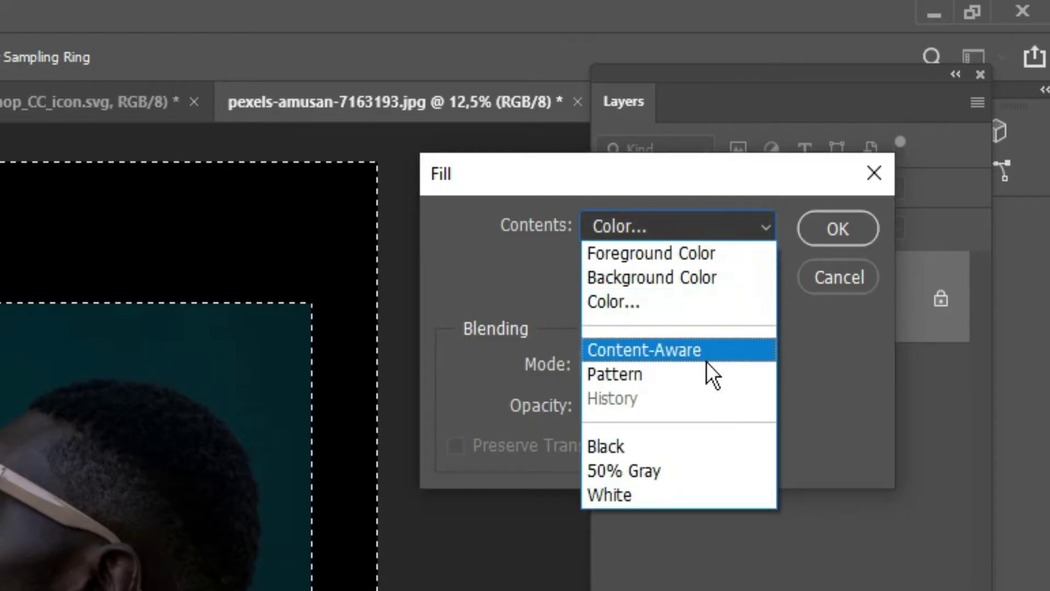
left_click(705, 350)
left_click(838, 229)
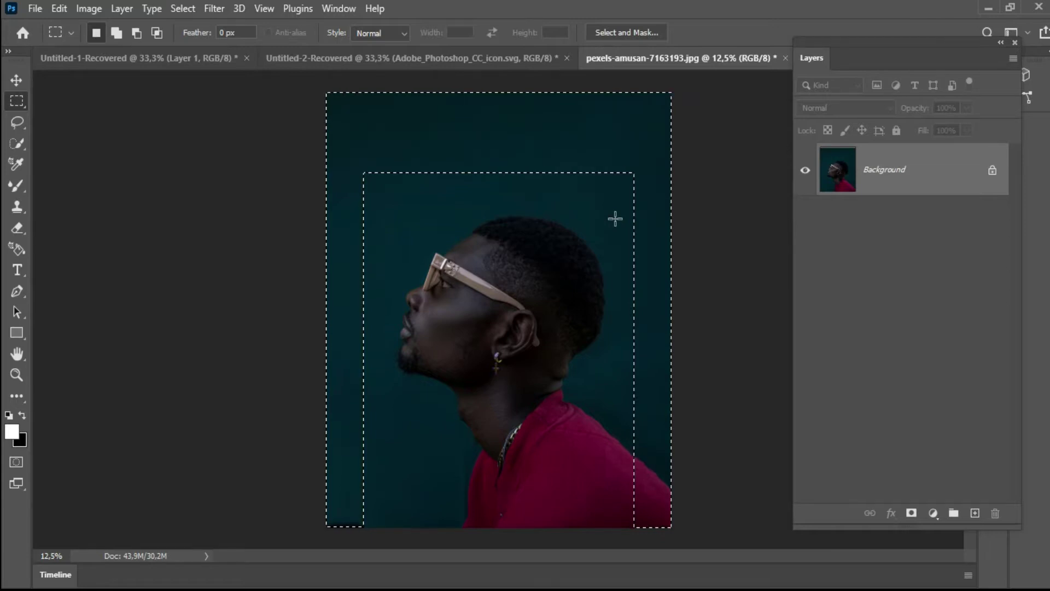
left_click(184, 9)
left_click(199, 39)
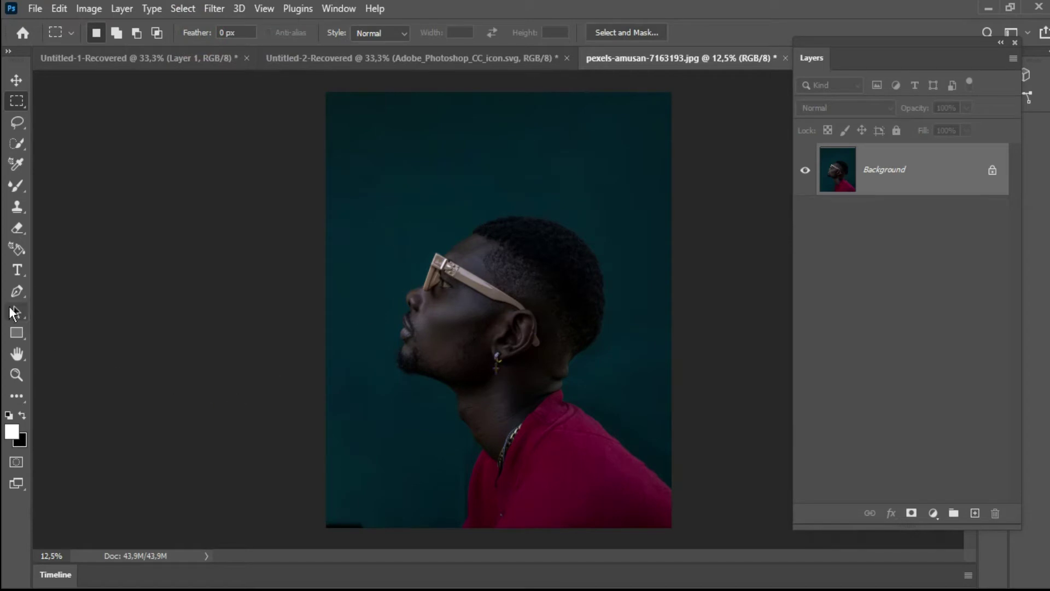
- Cover the dark leftover strip in the photo's lower-left corner with nearby background using the Clone Stamp tool
left_click(17, 206)
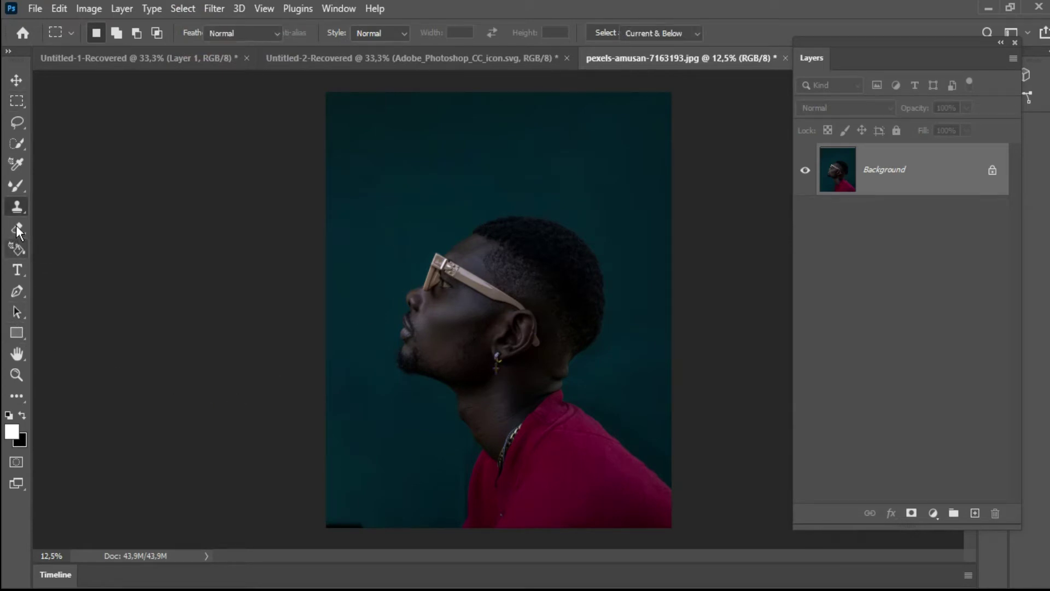
left_click_drag(378, 428, 411, 428)
left_click(391, 443, "alt")
left_click(343, 519)
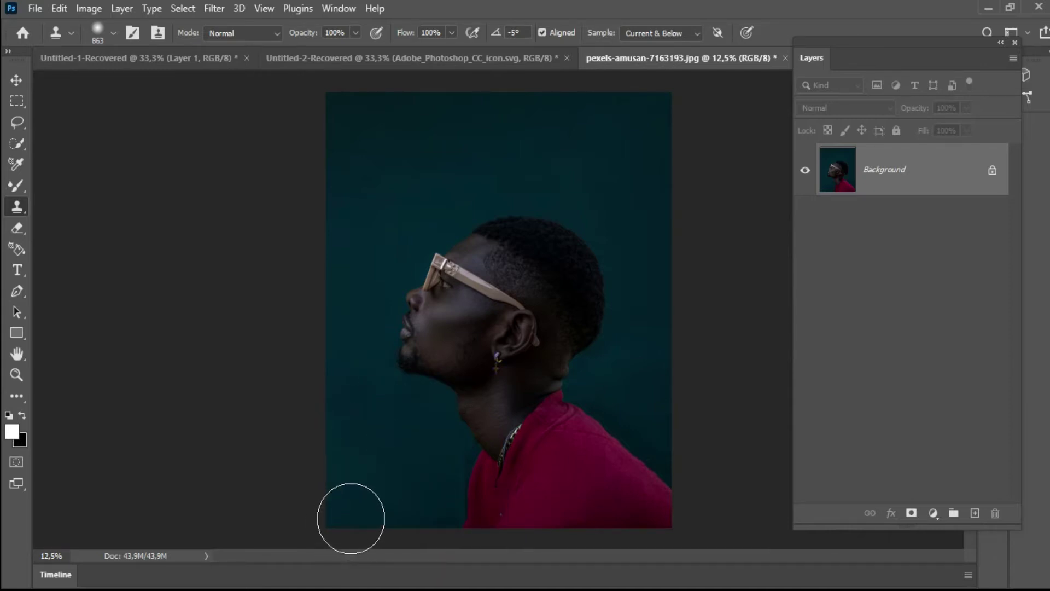
left_click_drag(592, 251, 602, 362)
key("ctrl+z")
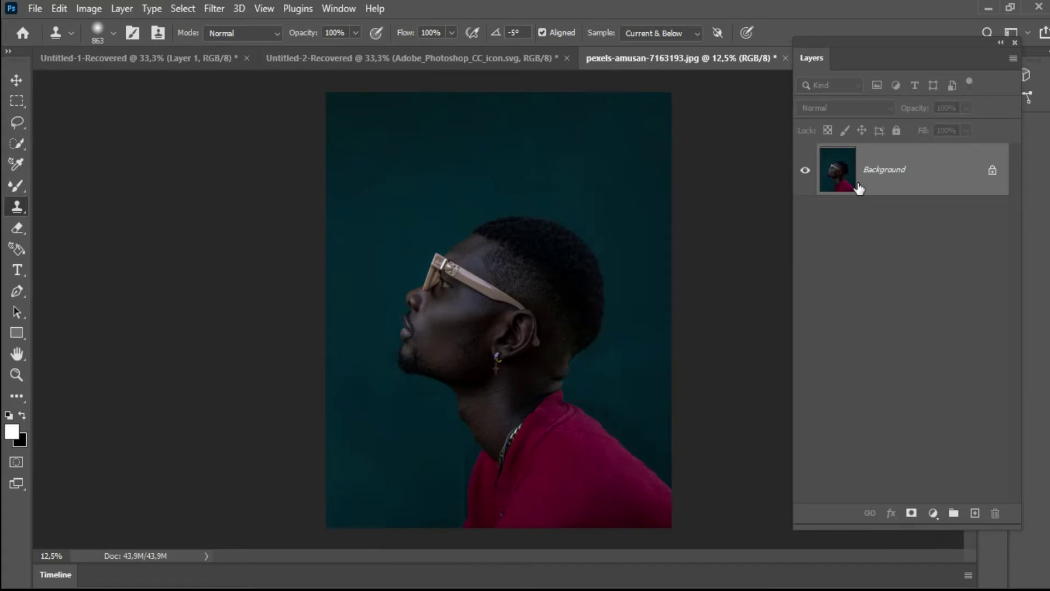
- Add a Brightness/Contrast adjustment layer above the photo with Brightness -92 and Contrast -26
left_click(932, 513)
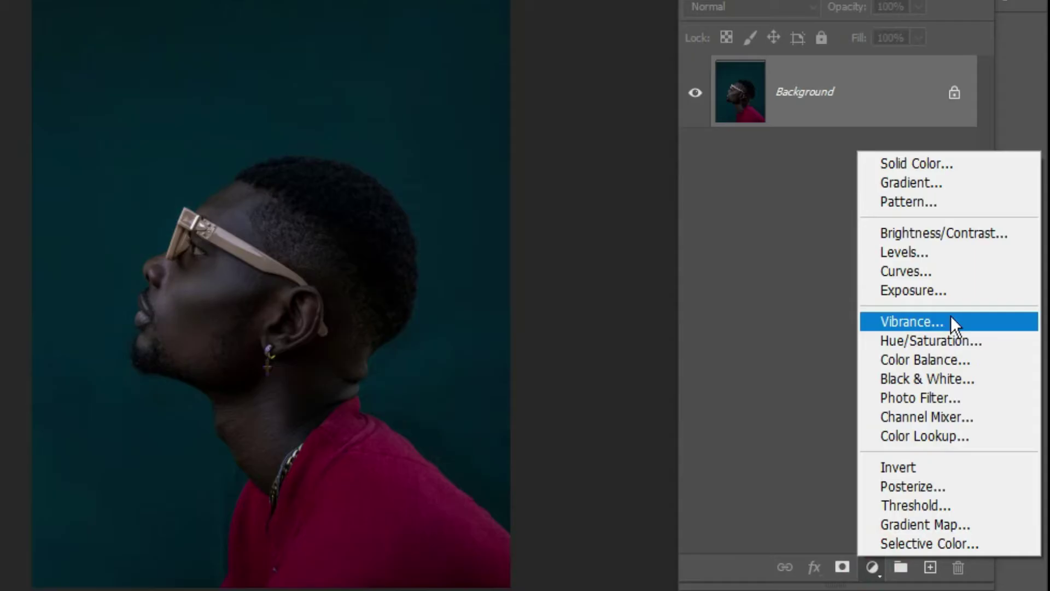
left_click(963, 231)
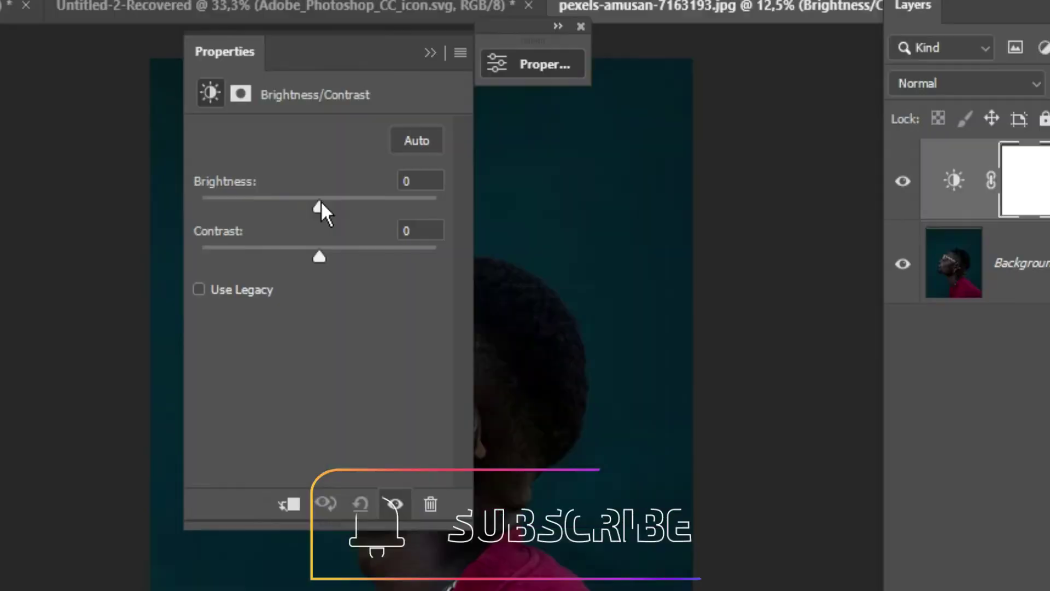
left_click_drag(433, 188, 388, 183)
left_click_drag(317, 258, 249, 267)
left_click_drag(462, 90, 776, 54)
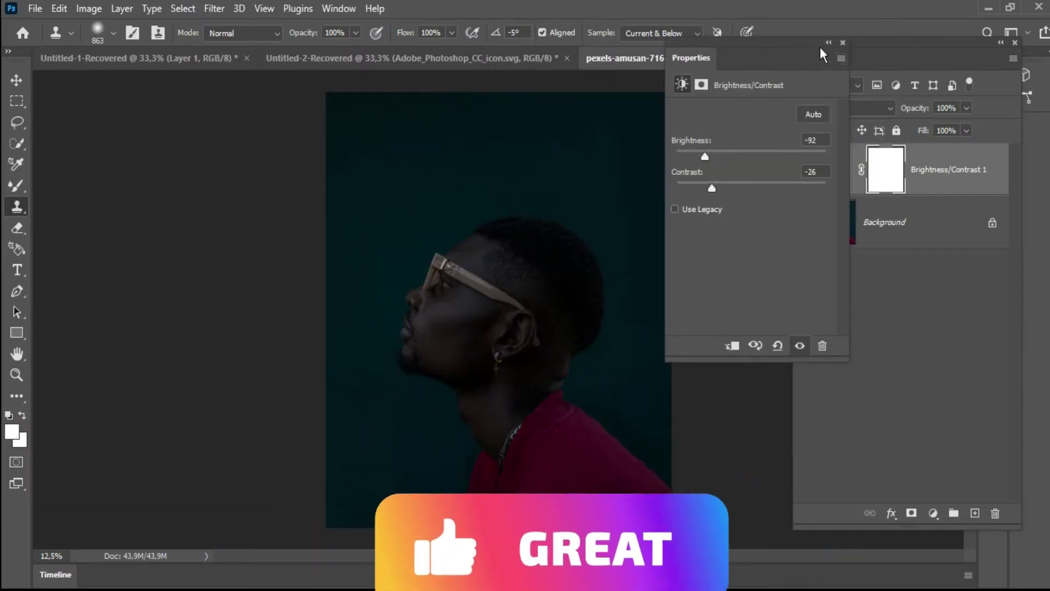
left_click(843, 43)
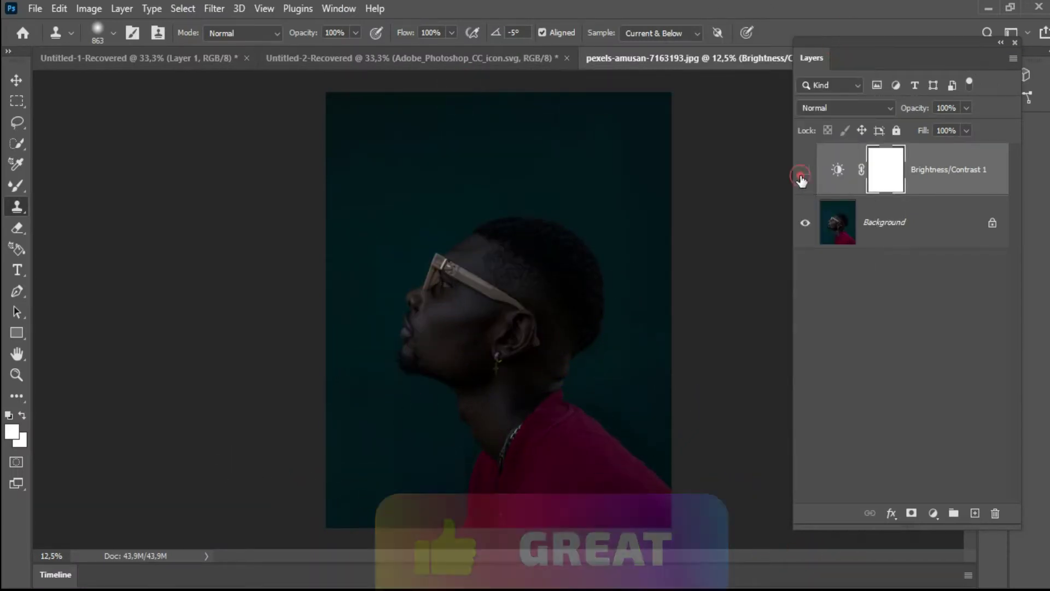
- Draw an upright ellipse shape about 2000 px wide and 2710 px high around the man's head and neck
left_click(13, 333)
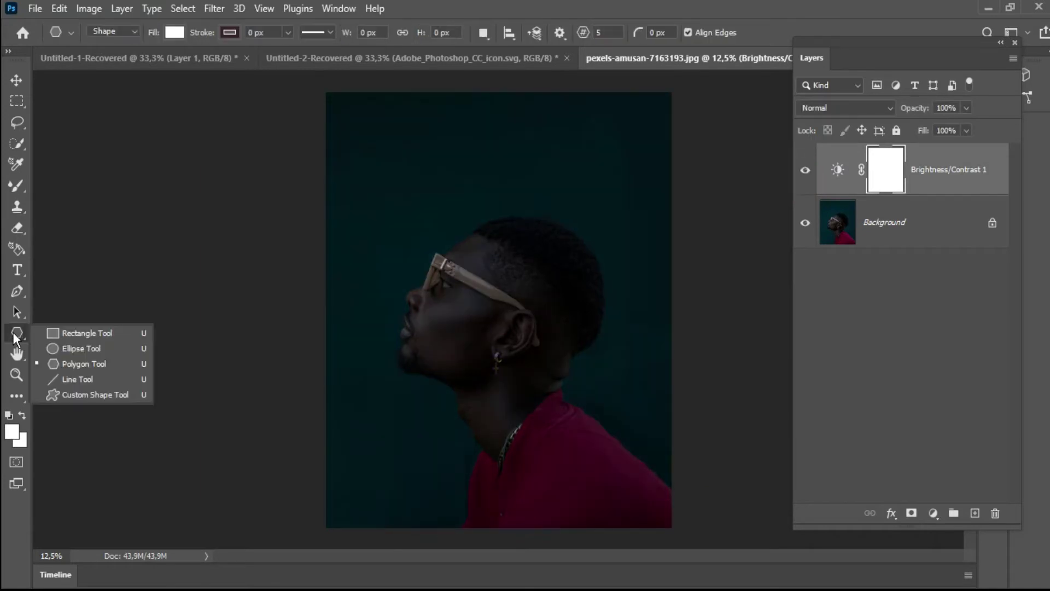
left_click(59, 348)
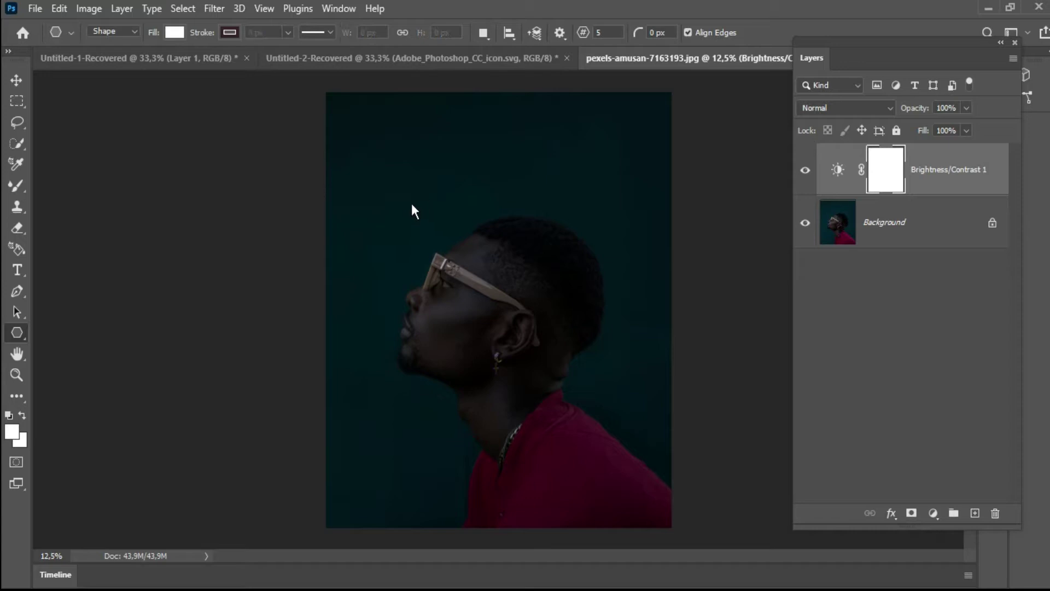
left_click_drag(406, 202, 599, 477)
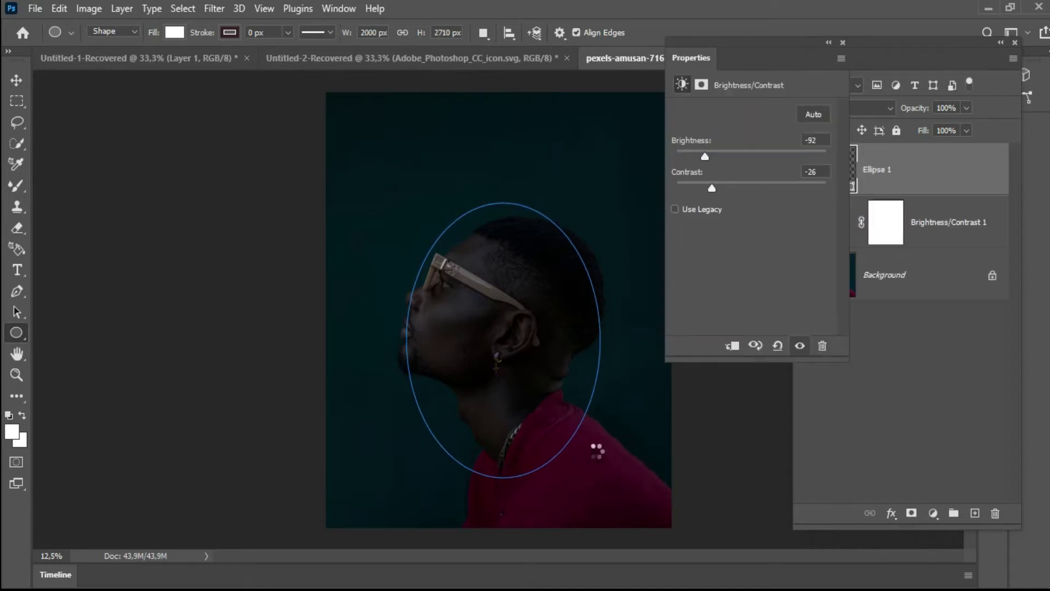
left_click(842, 42)
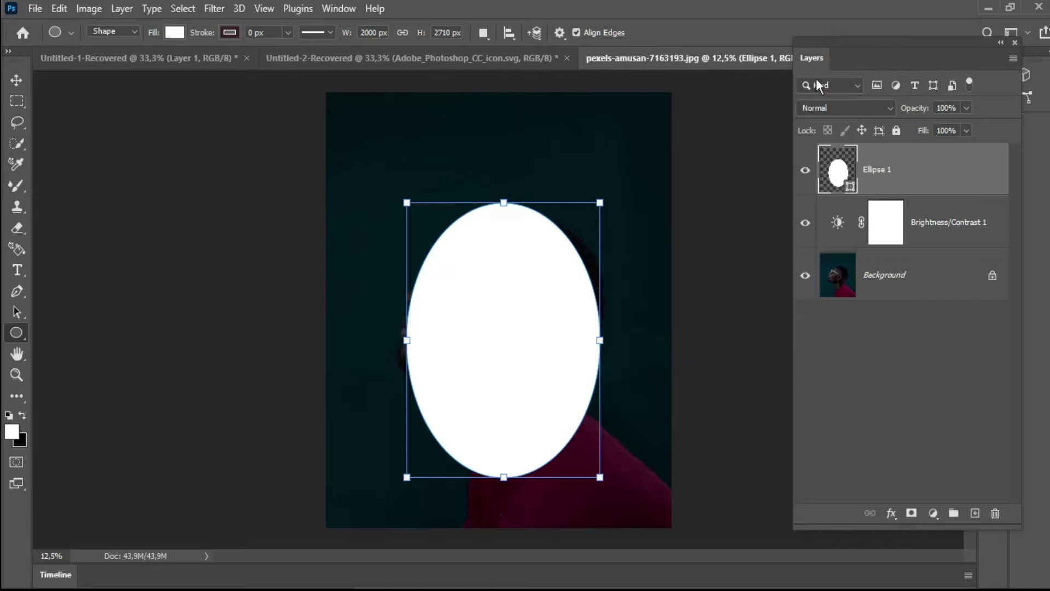
- Give the ellipse no fill and a white stroke color
left_click(168, 34)
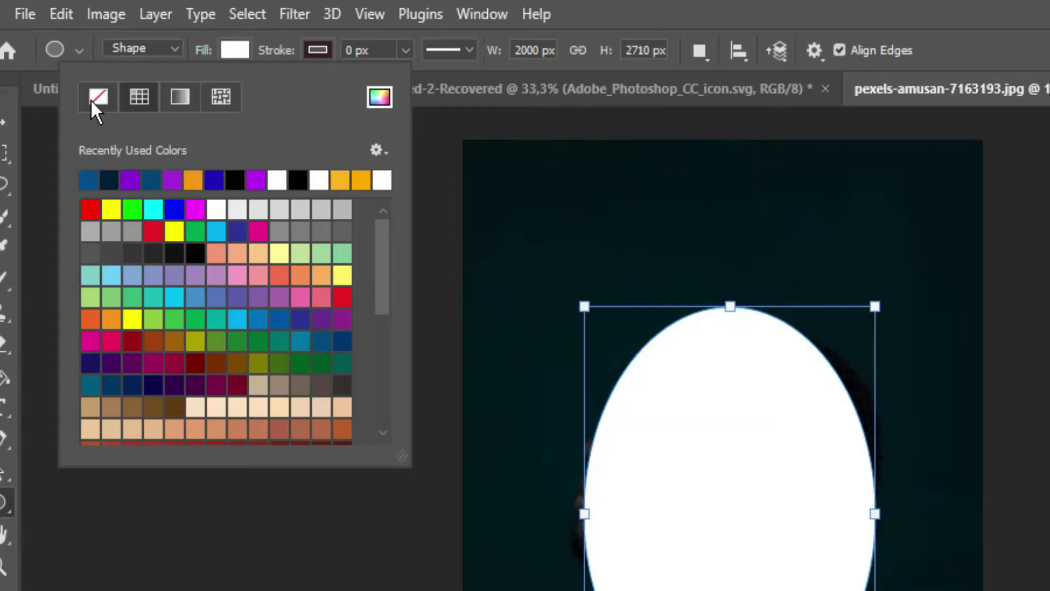
left_click(84, 64)
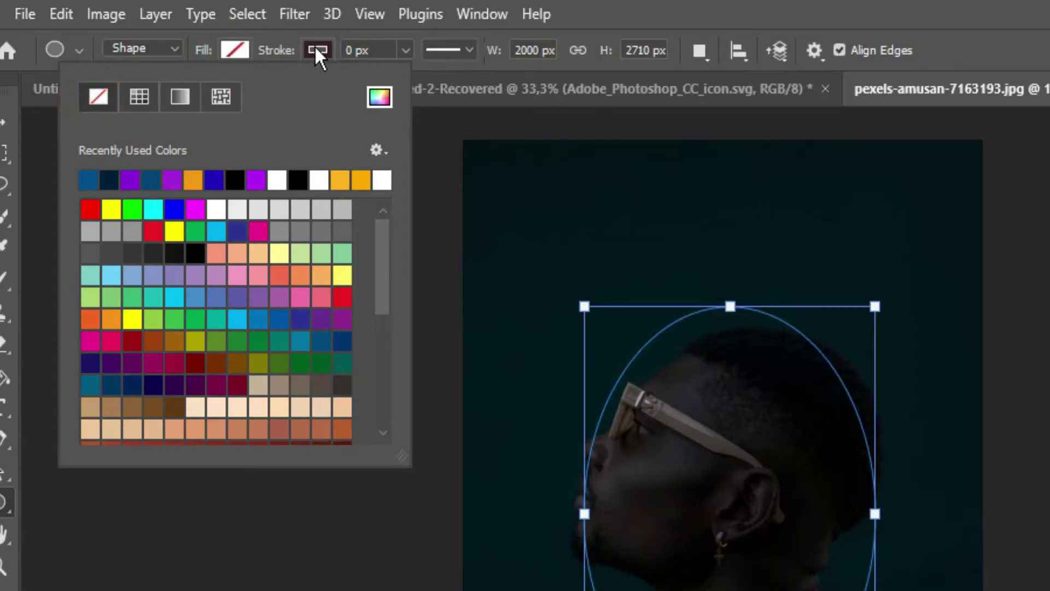
left_click(316, 50)
left_click(316, 50)
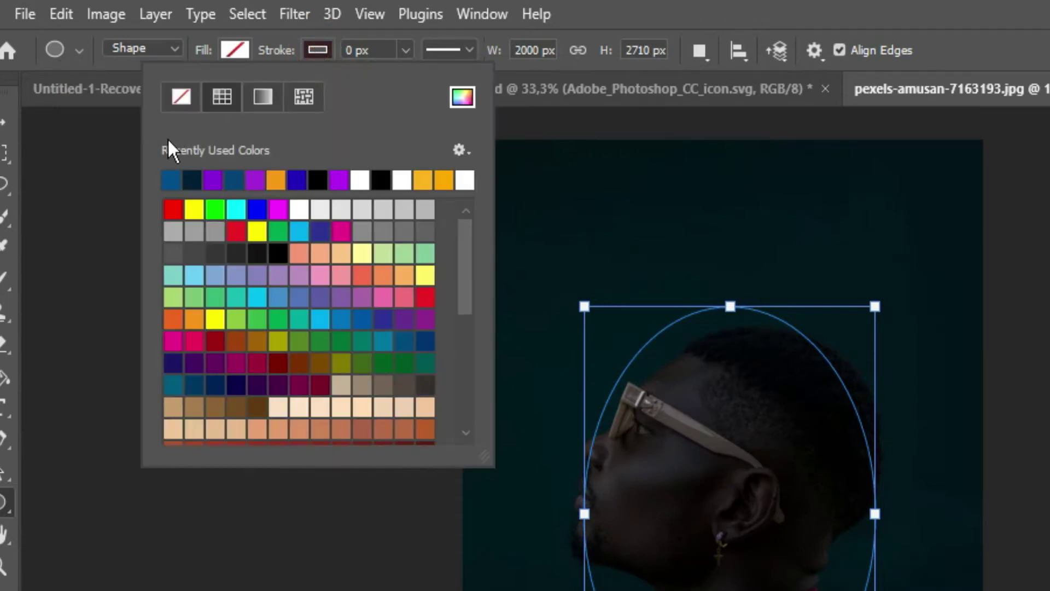
left_click(360, 178)
left_click(201, 423)
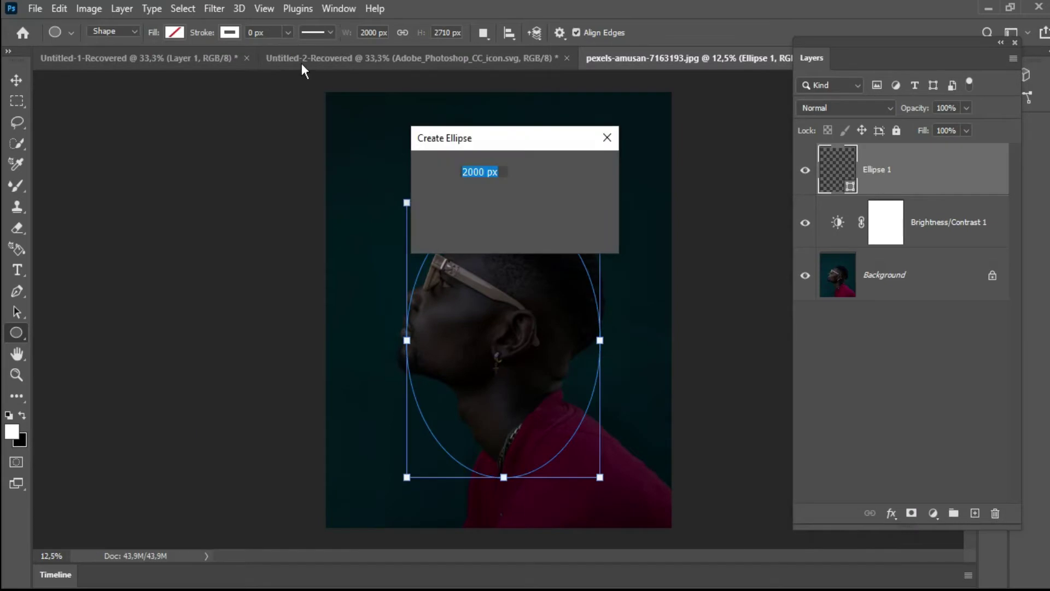
left_click(608, 137)
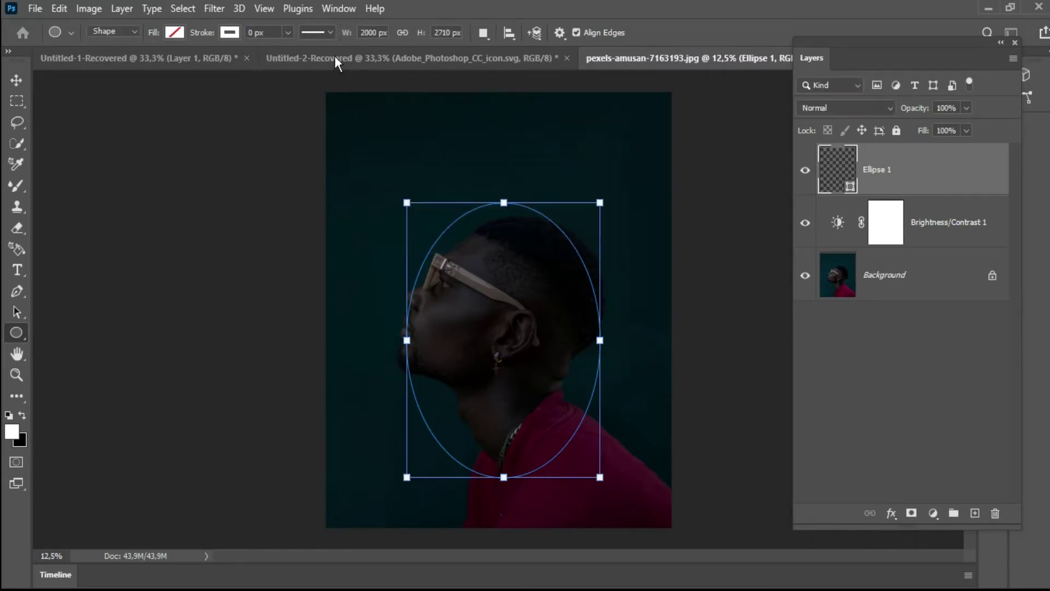
- Set the ellipse's stroke width to 15,97 px
left_click(290, 32)
left_click_drag(287, 52, 290, 52)
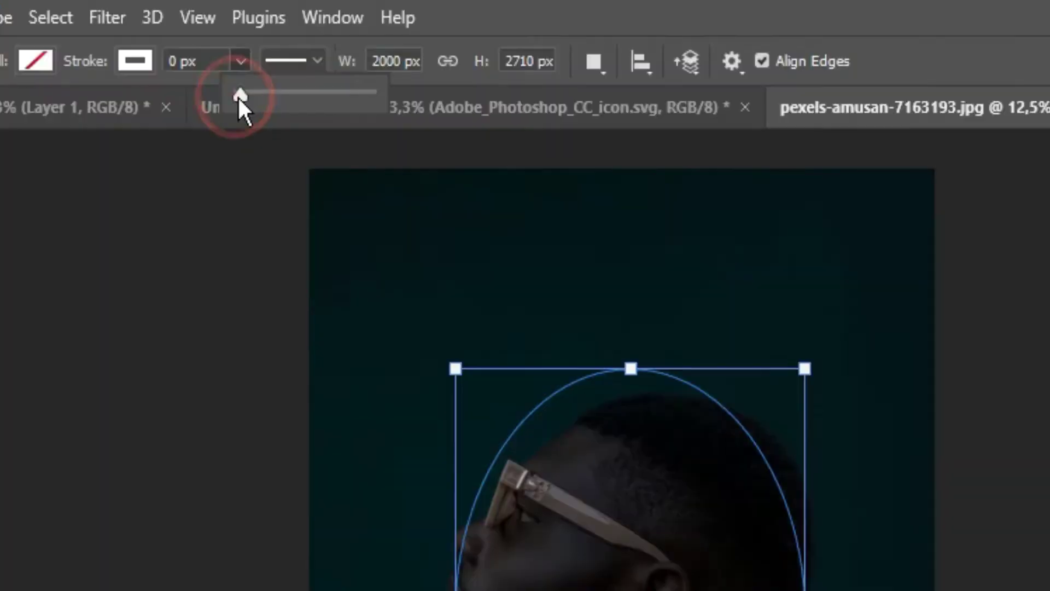
left_click_drag(244, 98, 261, 102)
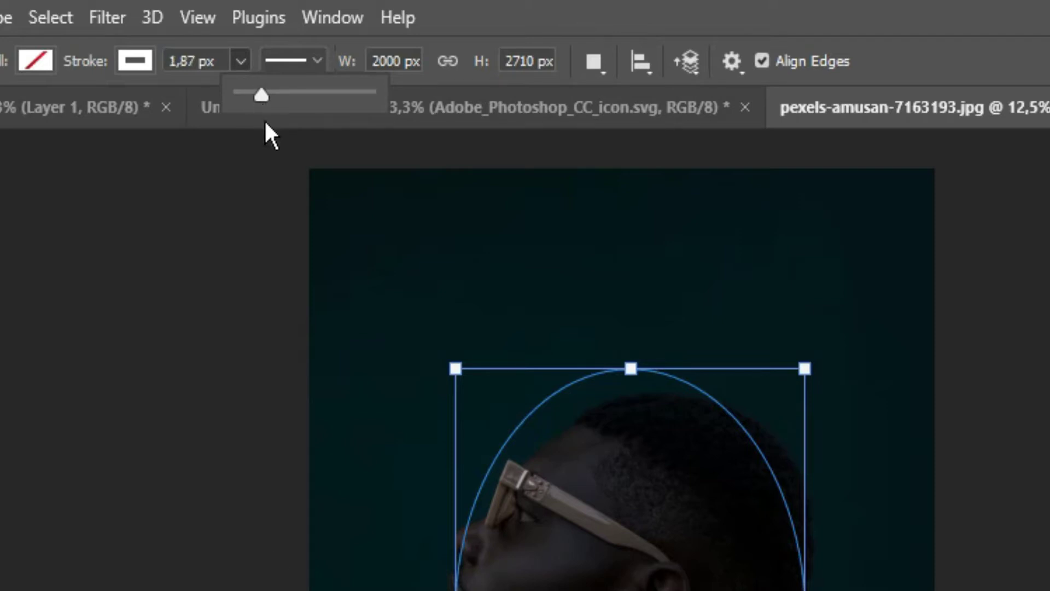
left_click(497, 546)
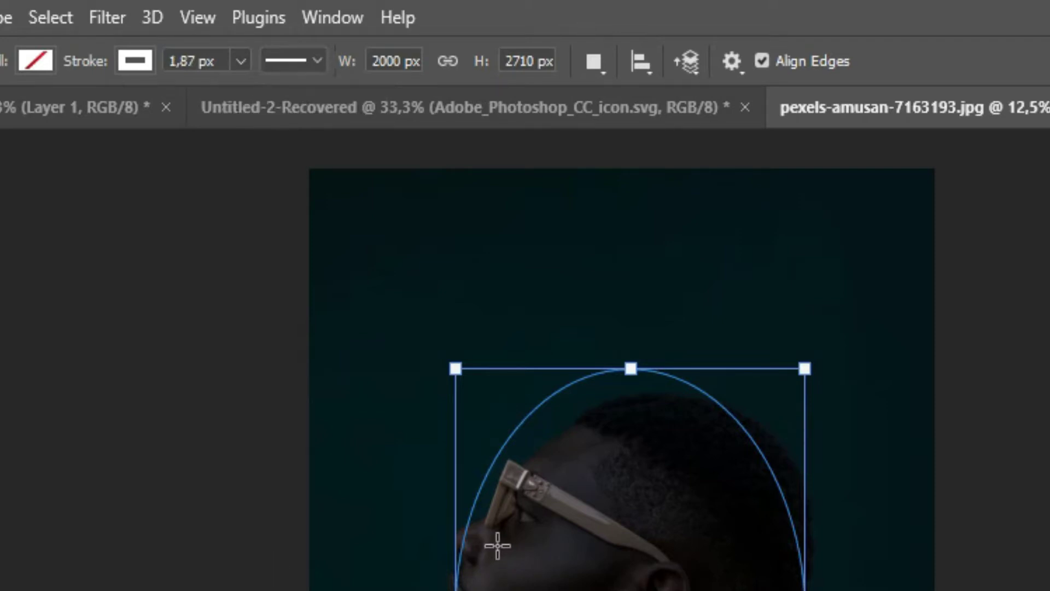
key("Return")
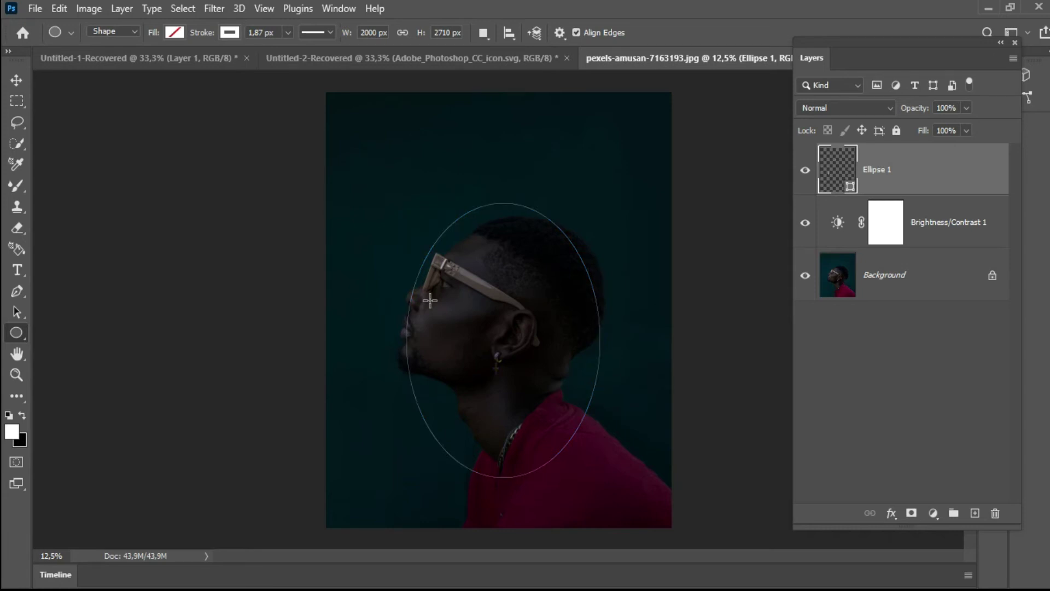
left_click(288, 33)
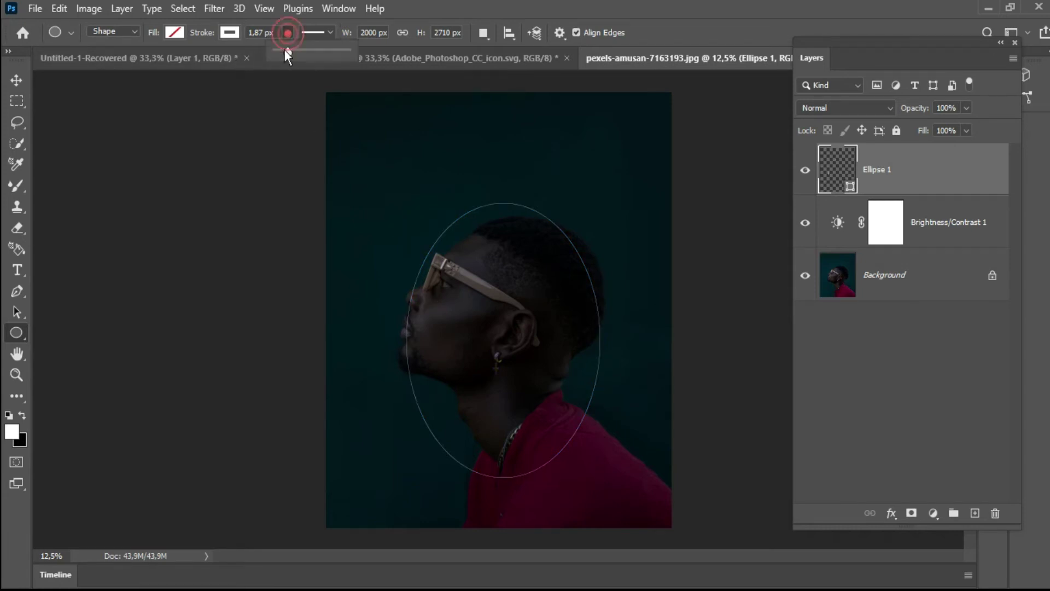
left_click_drag(297, 48, 300, 47)
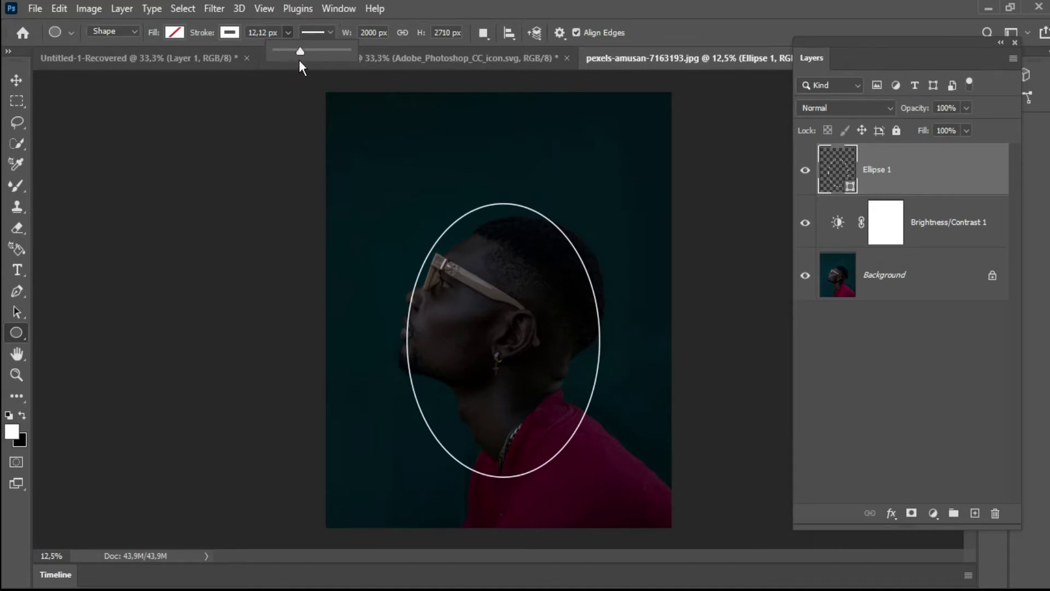
left_click(305, 53)
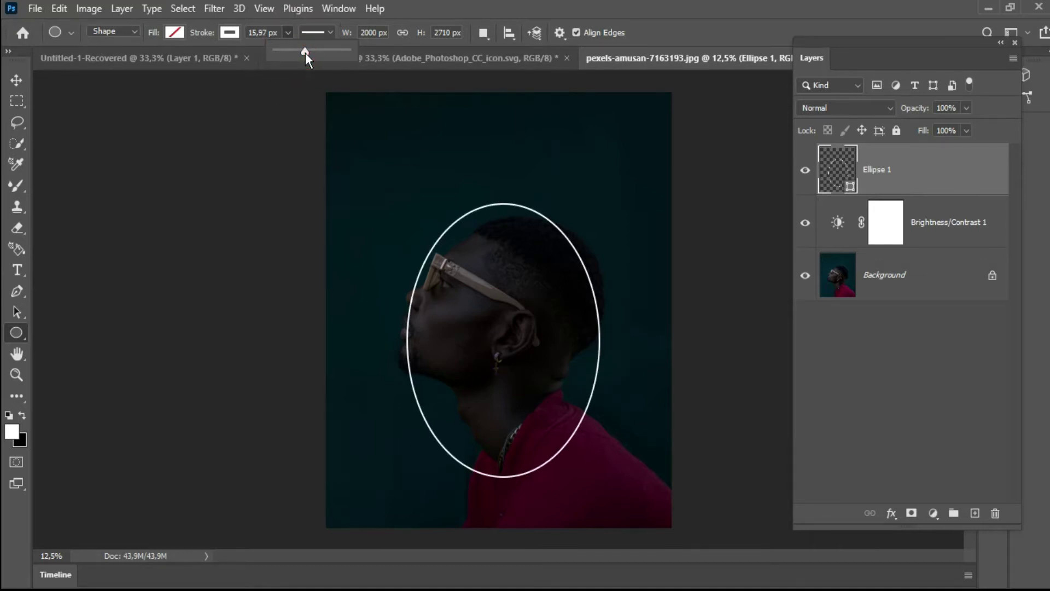
- Rotate the ellipse ring clockwise by about 49,7° around the head with Free Transform
key("ctrl+plus")
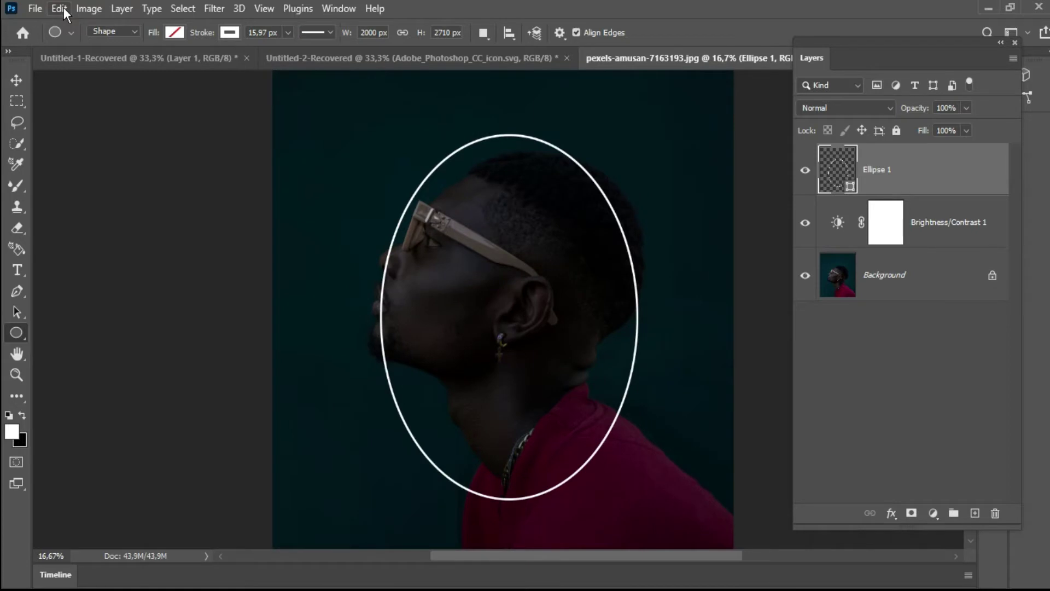
left_click(59, 9)
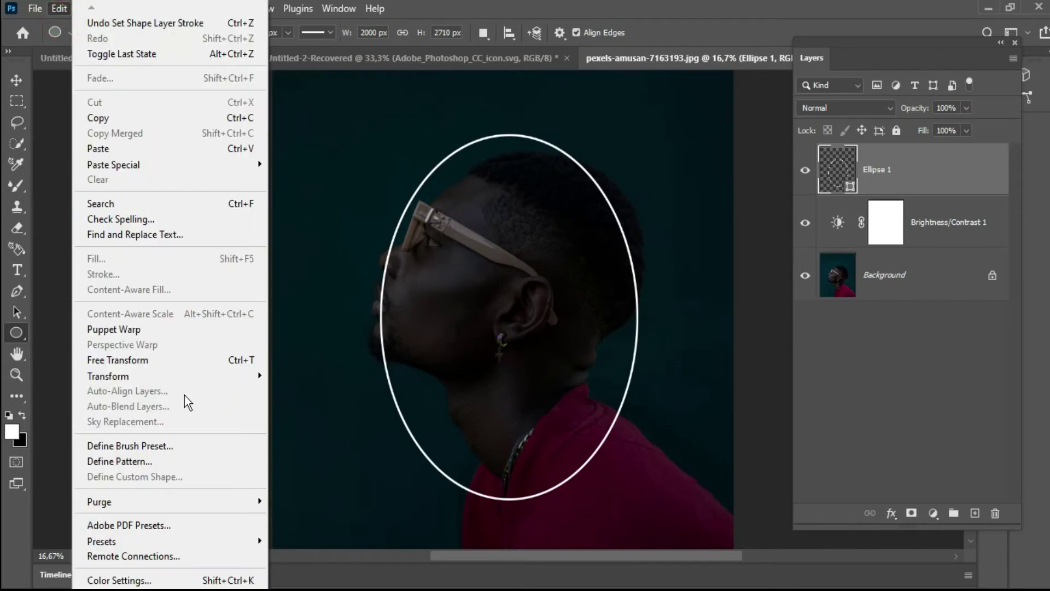
left_click(209, 359)
left_click_drag(509, 112, 667, 185)
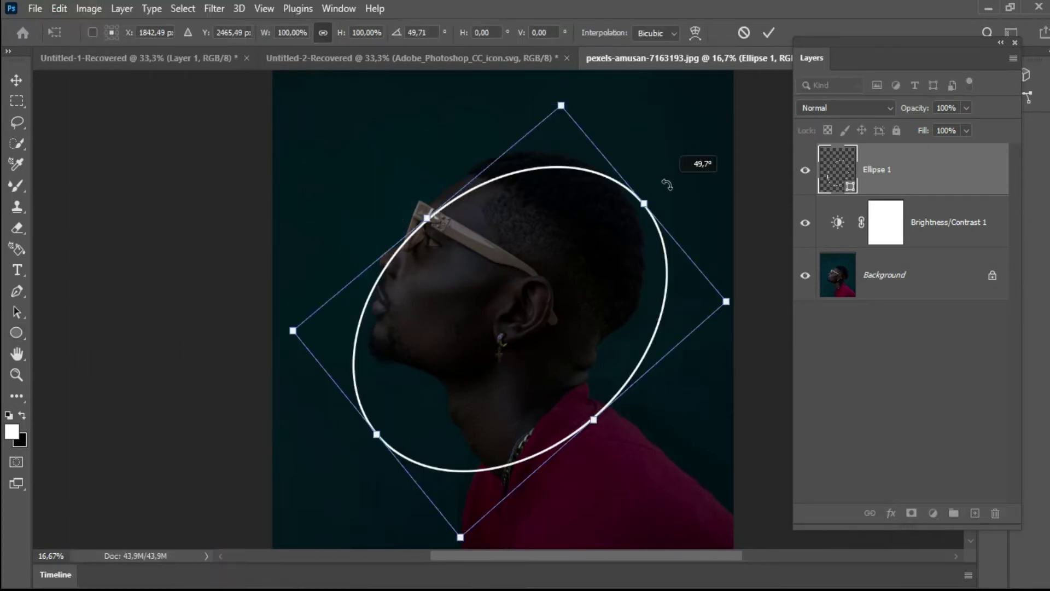
key("Return")
- Add a Color Overlay to the ellipse ring and give it a bright magenta color
right_click(939, 193)
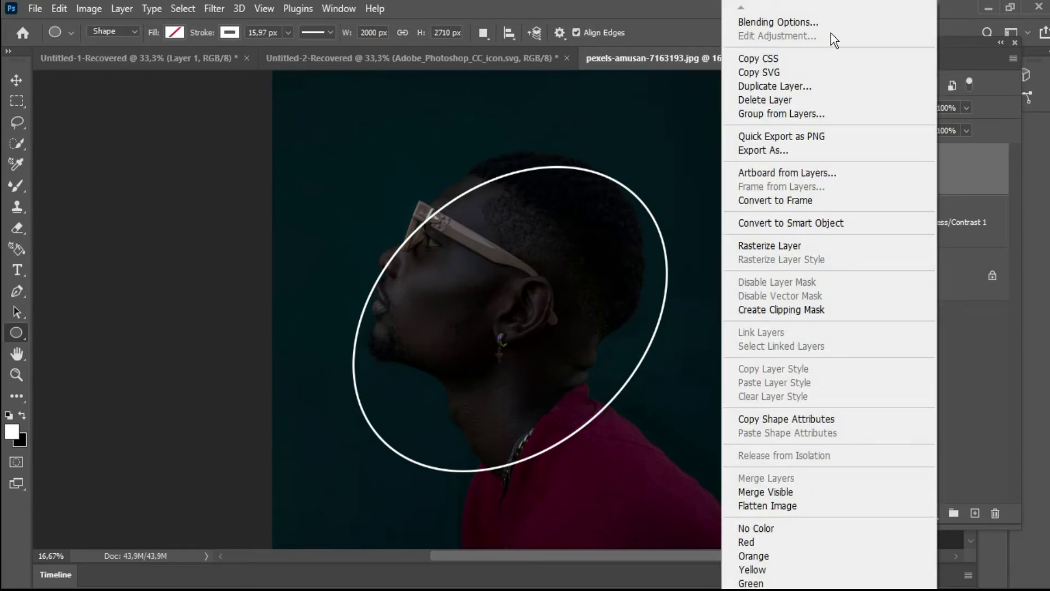
left_click(824, 21)
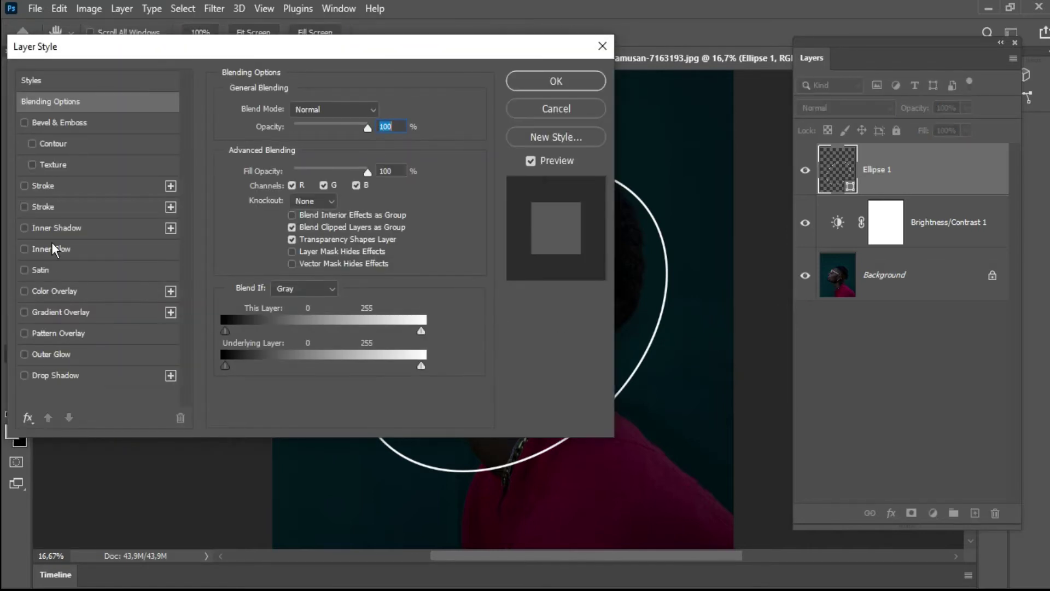
left_click(61, 294)
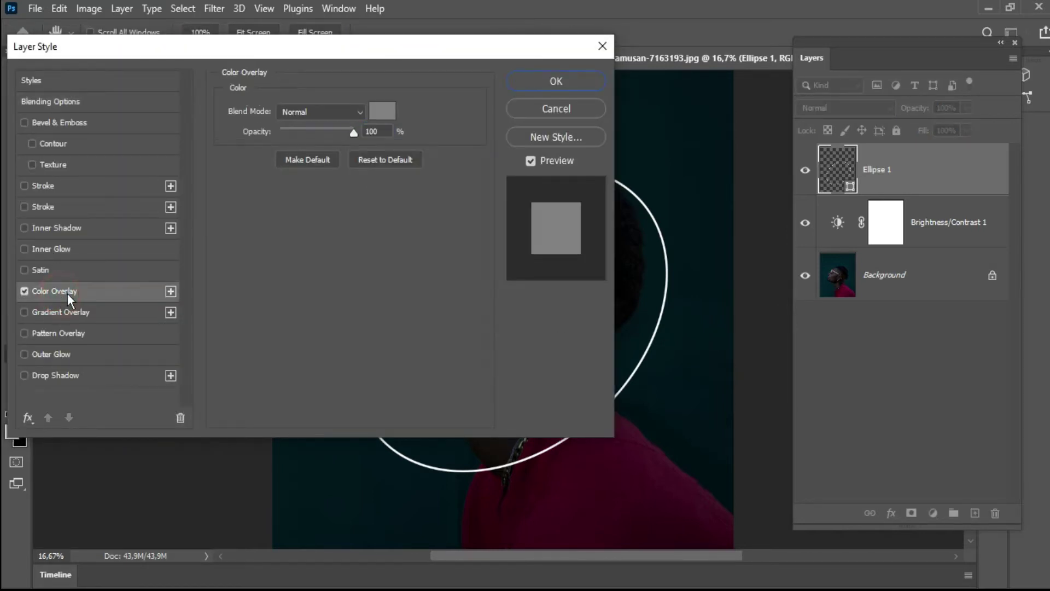
left_click(379, 113)
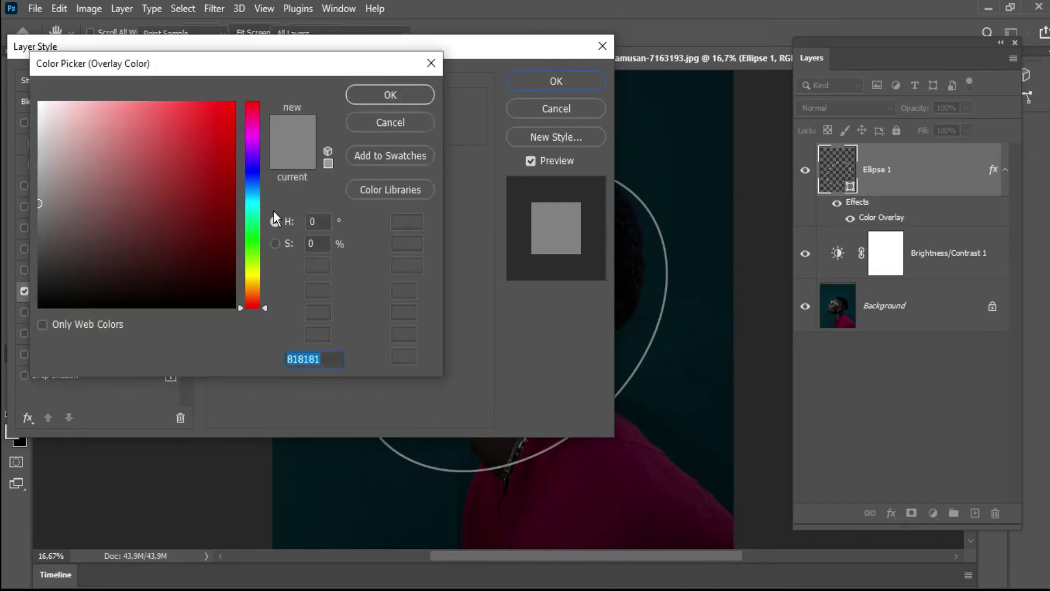
left_click(251, 143)
left_click_drag(229, 108, 258, 100)
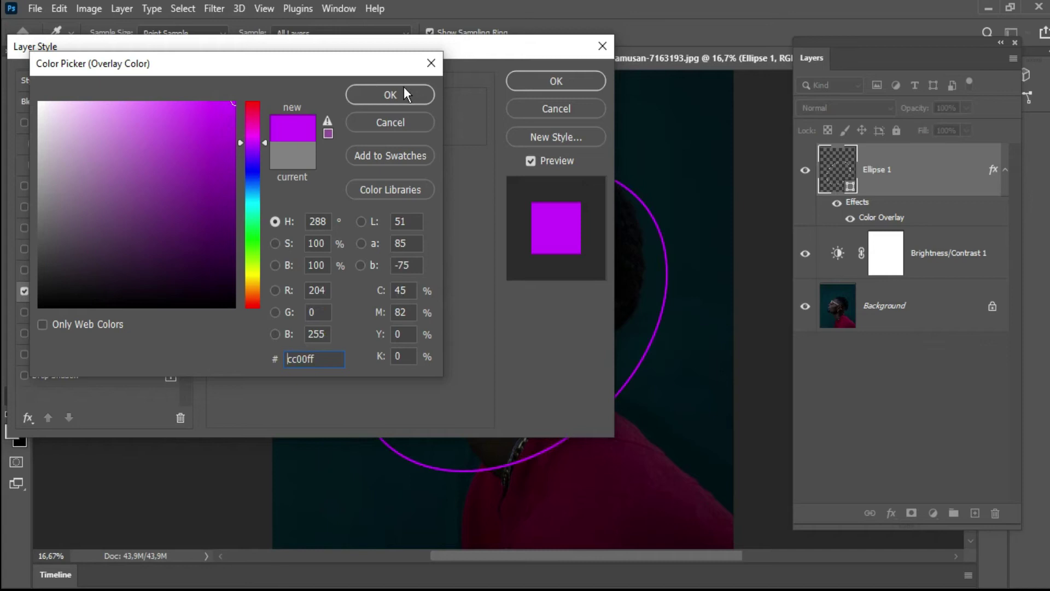
left_click(380, 92)
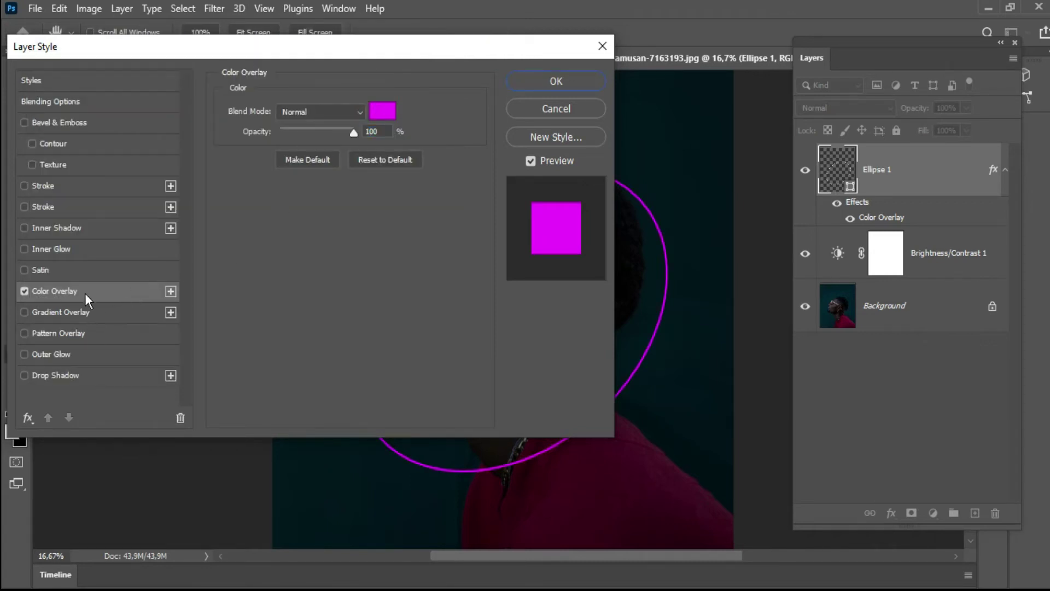
- Add an Inner Glow to the ring with Normal blend mode, 100% opacity and a white color (ffffff)
left_click(63, 250)
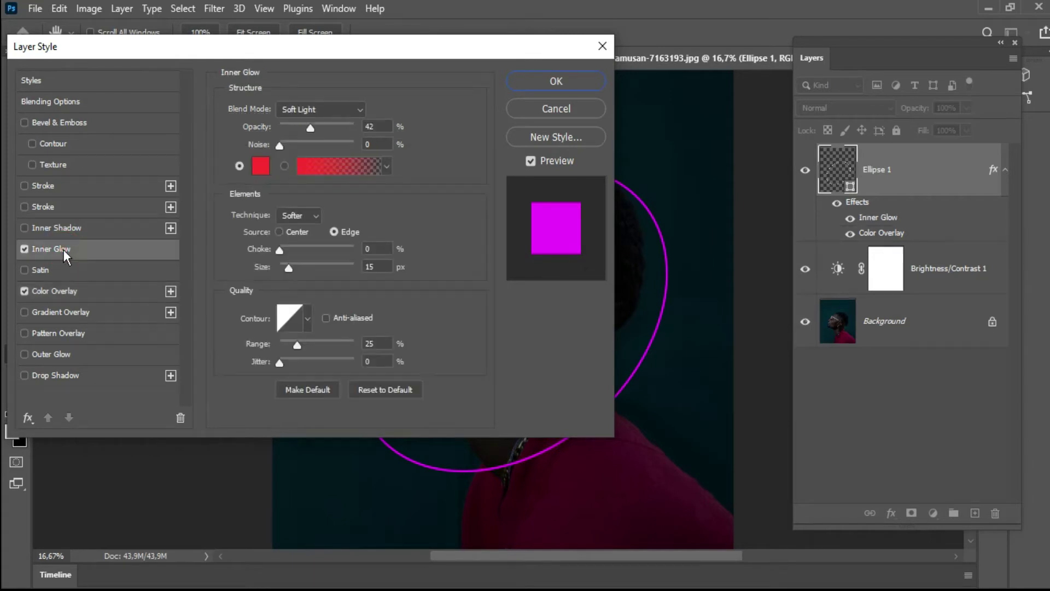
left_click(334, 110)
left_click(336, 122)
left_click_drag(343, 126, 353, 127)
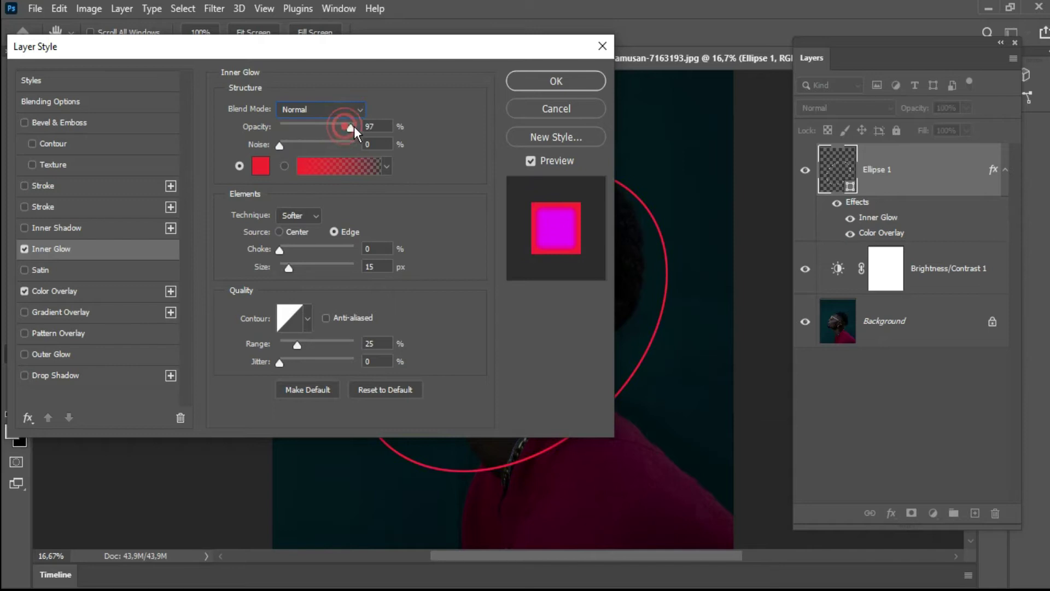
left_click(261, 169)
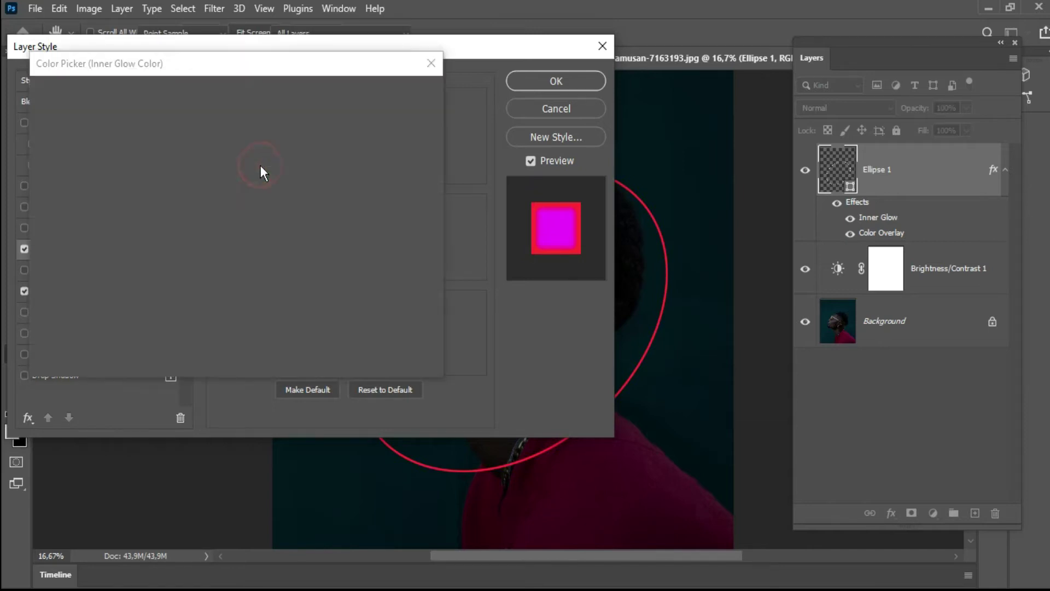
left_click_drag(115, 112, 17, 88)
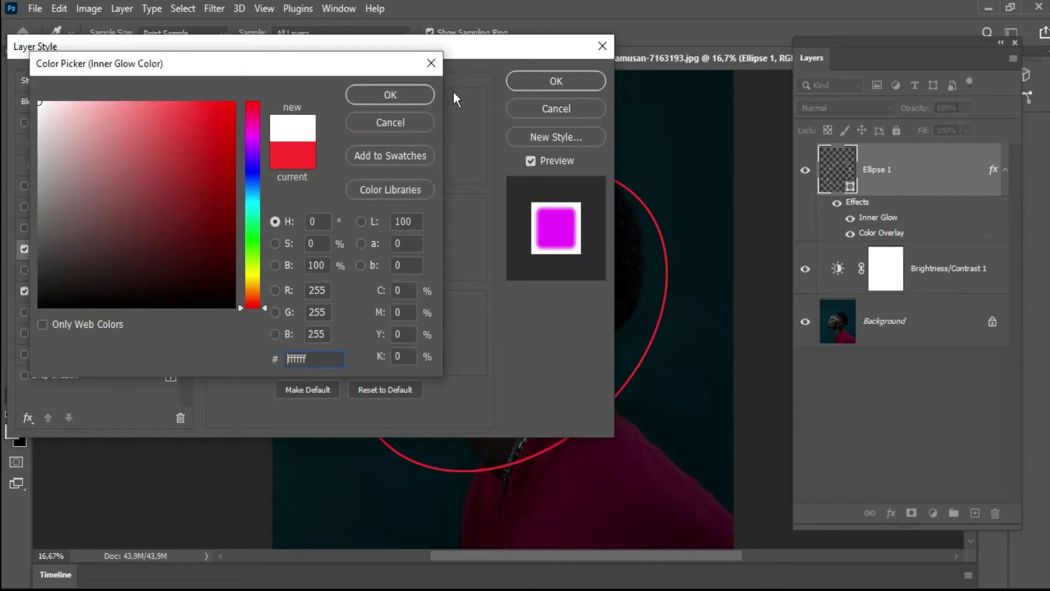
left_click(409, 96)
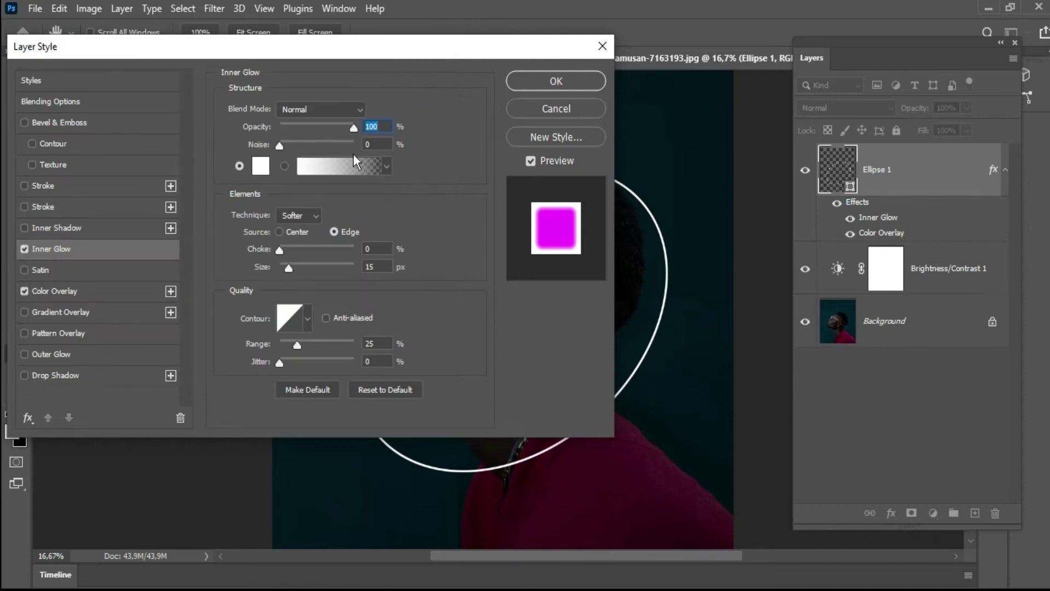
- Set the inner glow's source to Center, its size to 24 px, a half-round contour and a range of 52%
left_click(293, 229)
left_click_drag(292, 267, 291, 267)
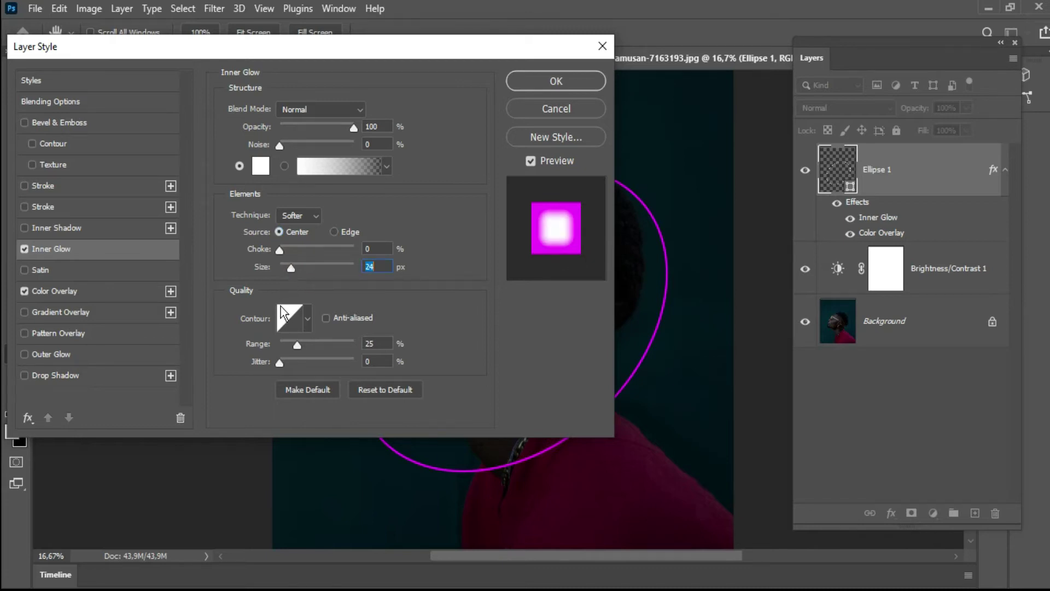
left_click(307, 318)
left_click(215, 382)
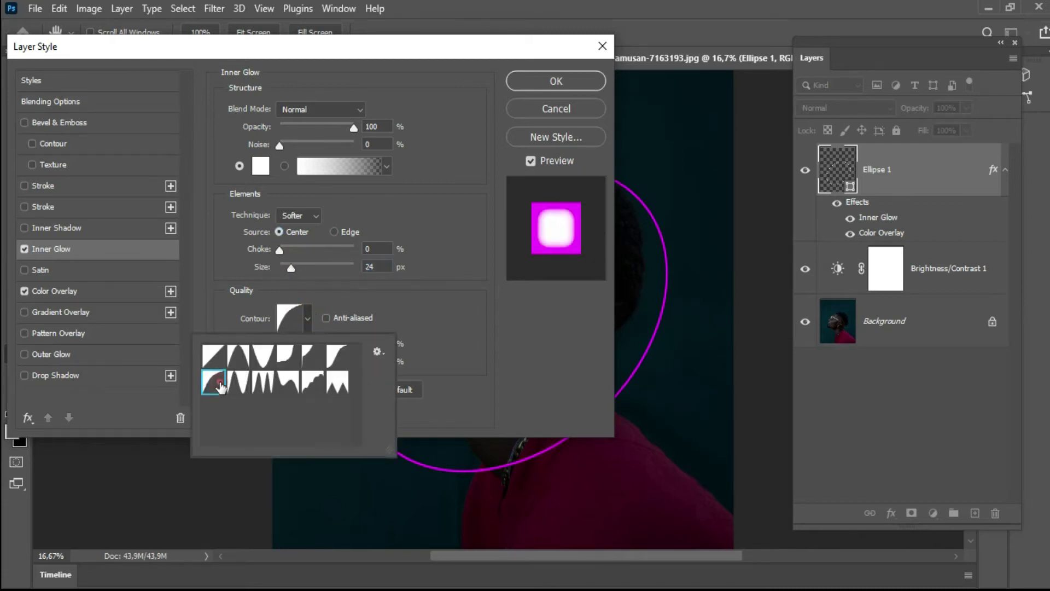
left_click(449, 301)
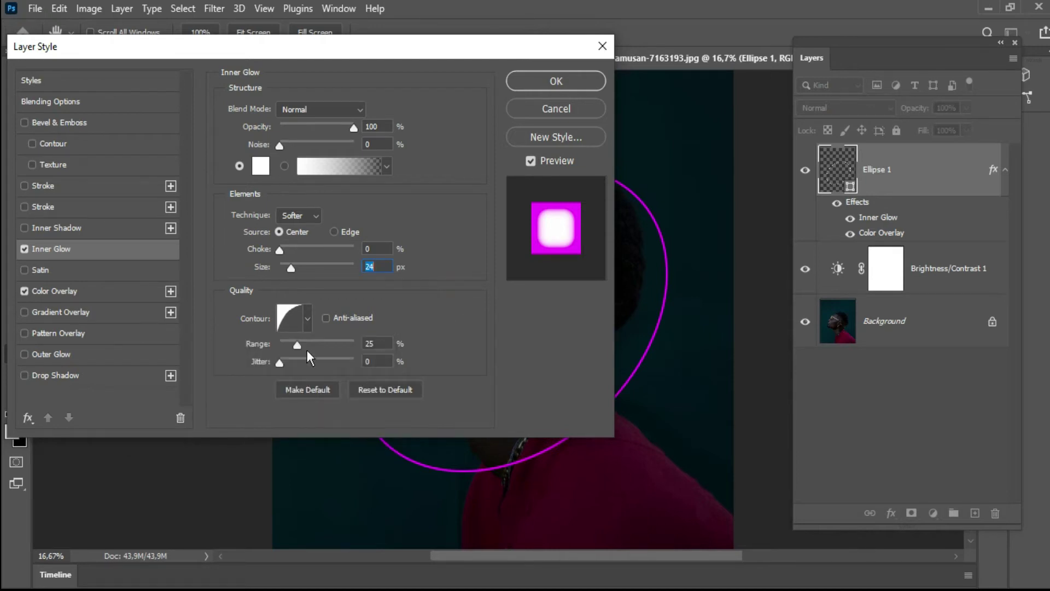
left_click_drag(309, 343, 318, 343)
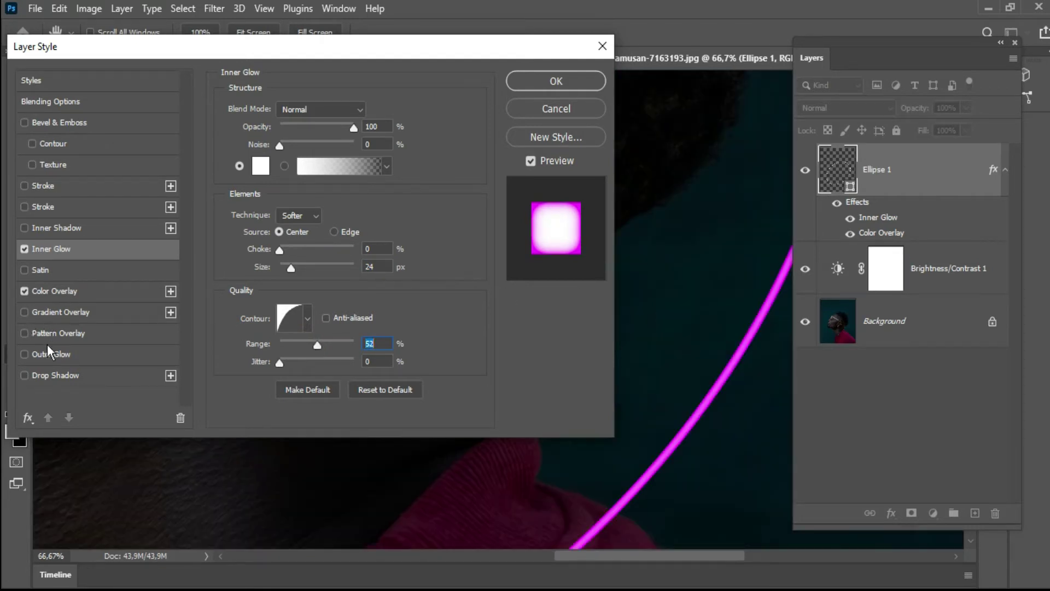
- Add an Outer Glow to the ring and set its color to magenta ea00ff
left_click(55, 355)
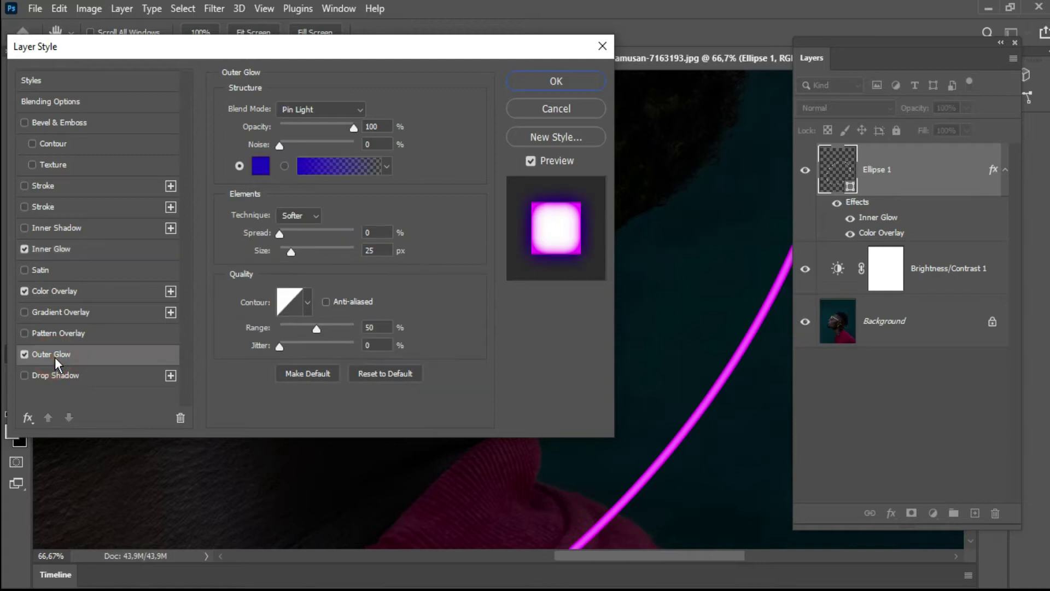
left_click(264, 171)
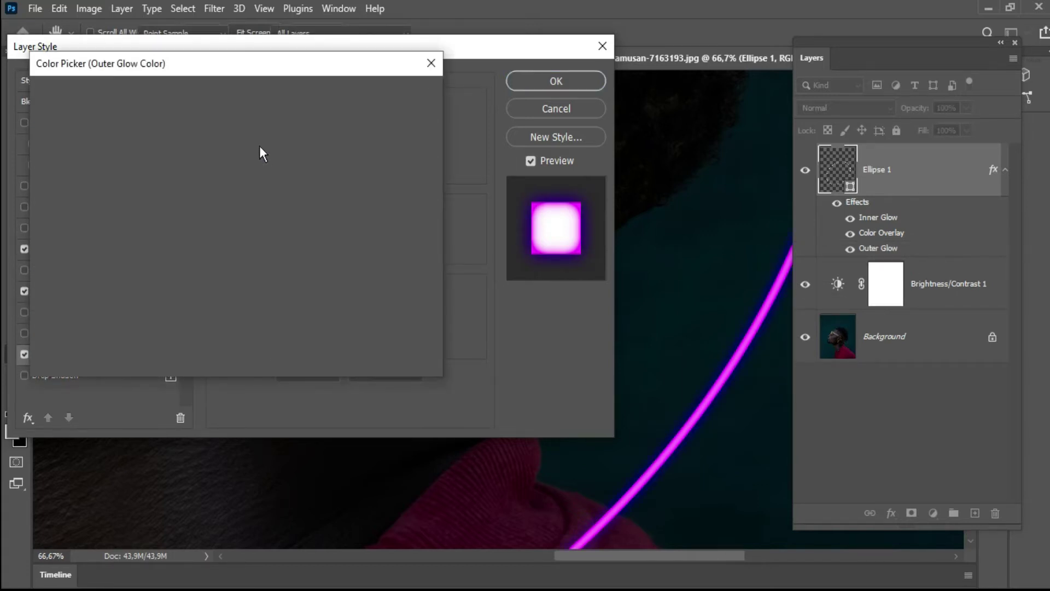
left_click(257, 139)
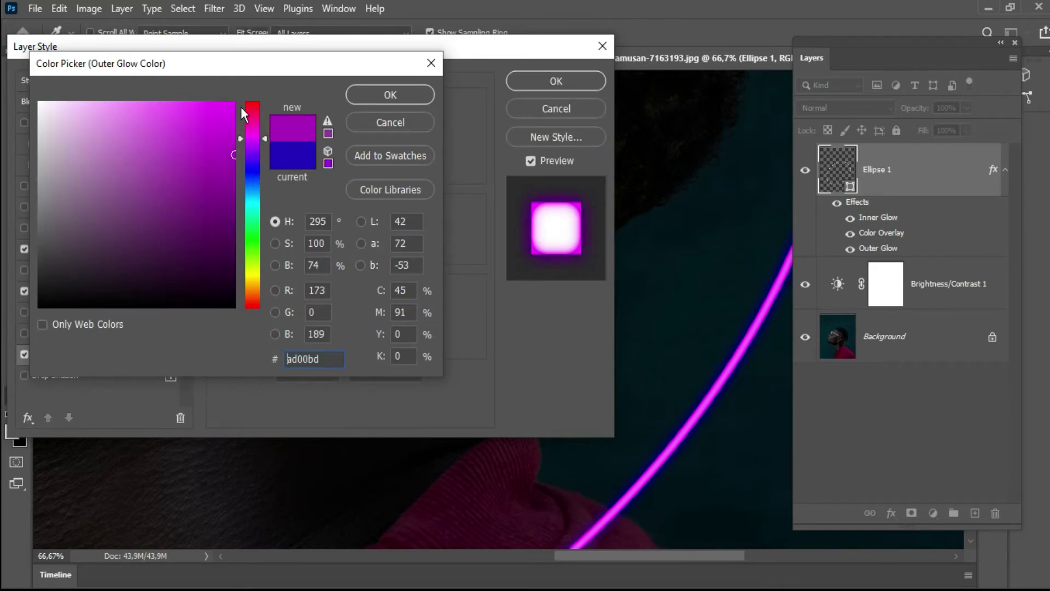
left_click_drag(230, 104, 249, 94)
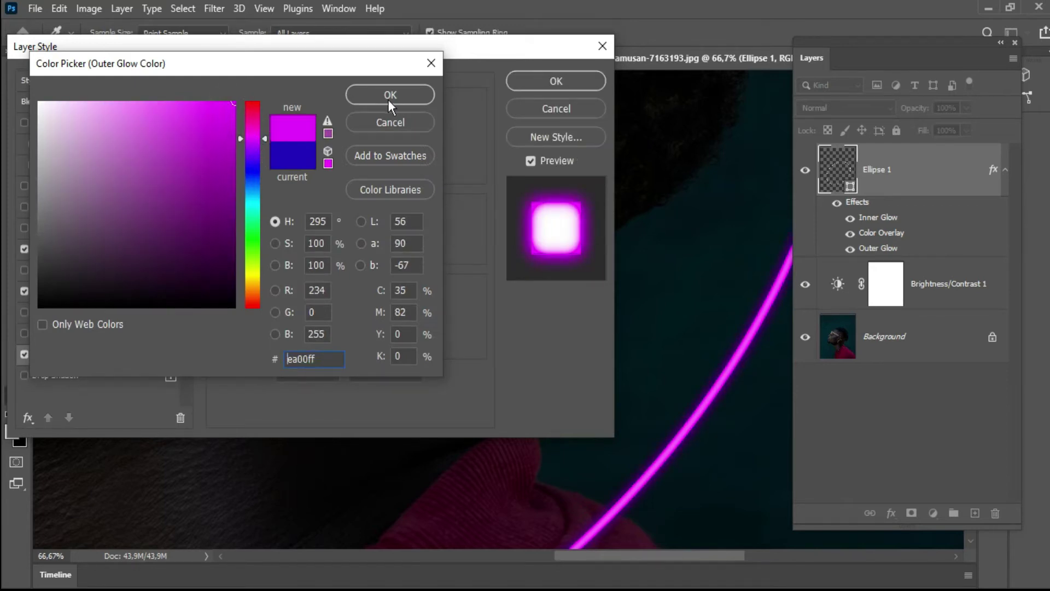
left_click(390, 95)
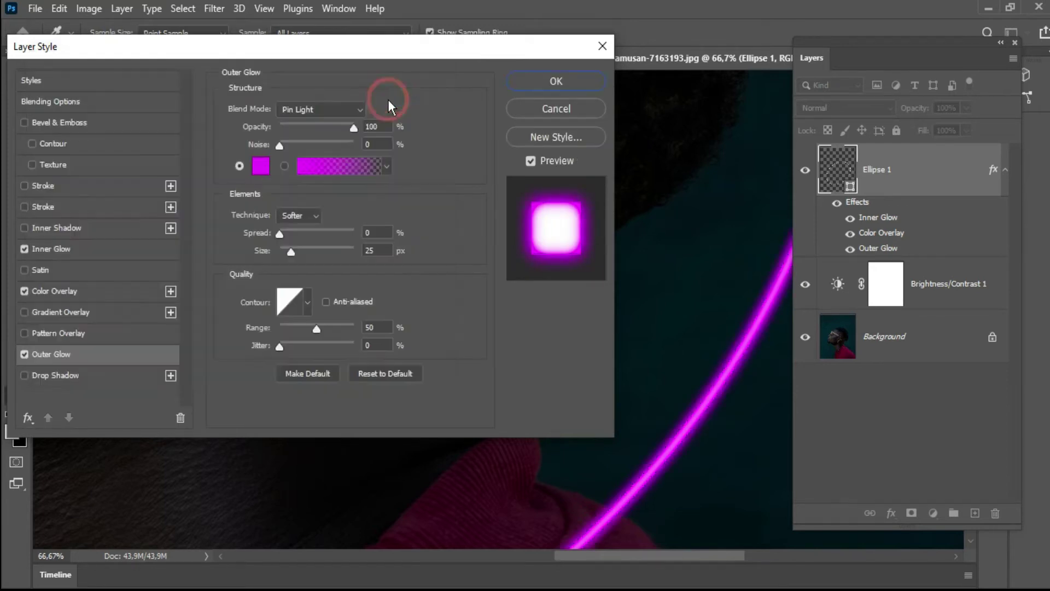
- Set the outer glow to Linear Dodge (Add) at 54% opacity and enlarge its size
left_click(298, 110)
left_click(363, 267)
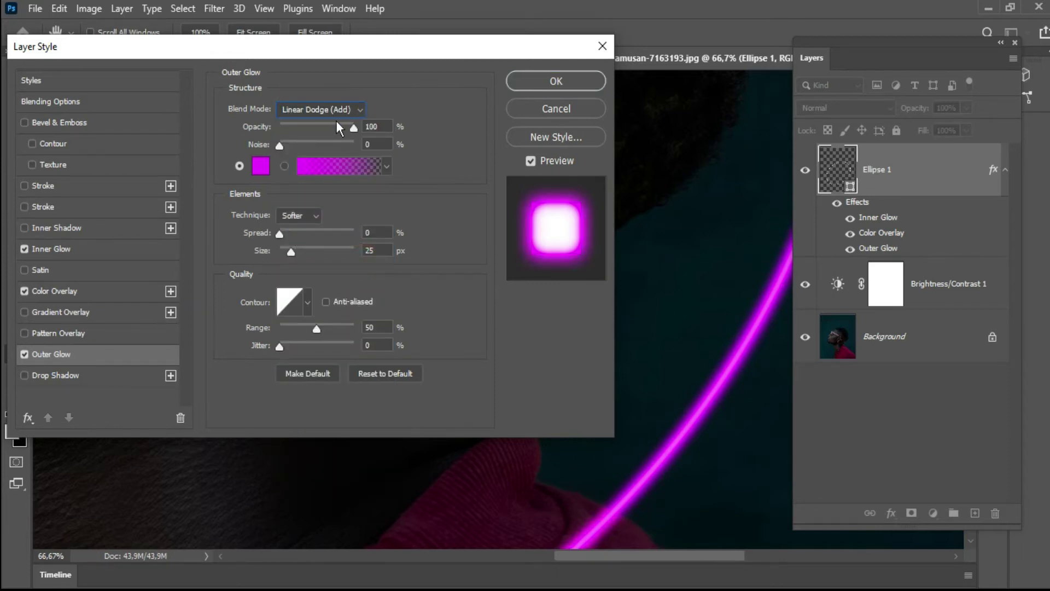
left_click_drag(329, 126, 320, 126)
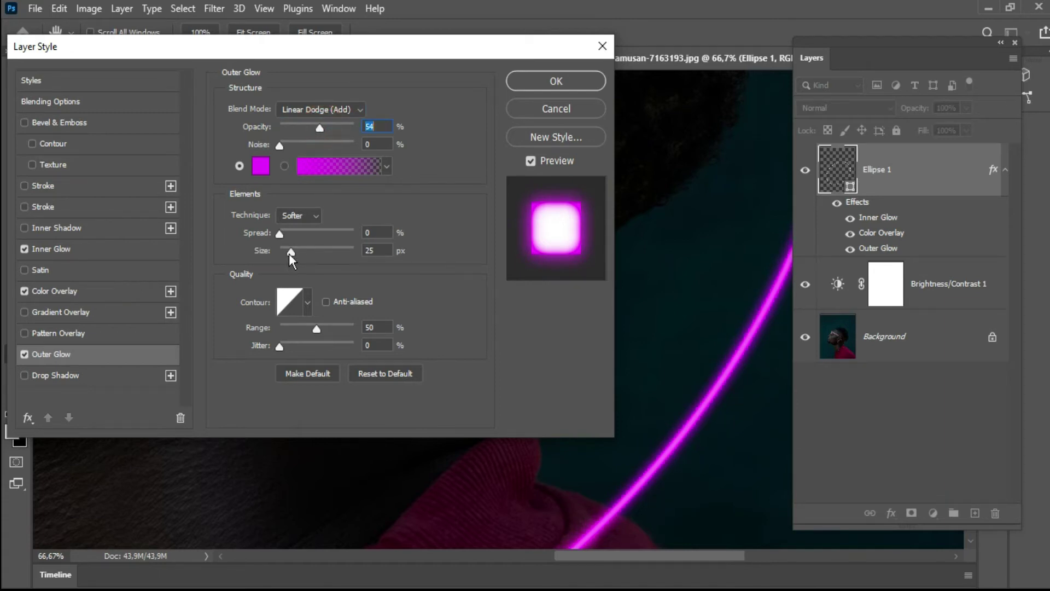
mouse_move(290, 254)
left_mouse_down()
mouse_move(310, 253)
mouse_move(300, 253)
left_mouse_up()
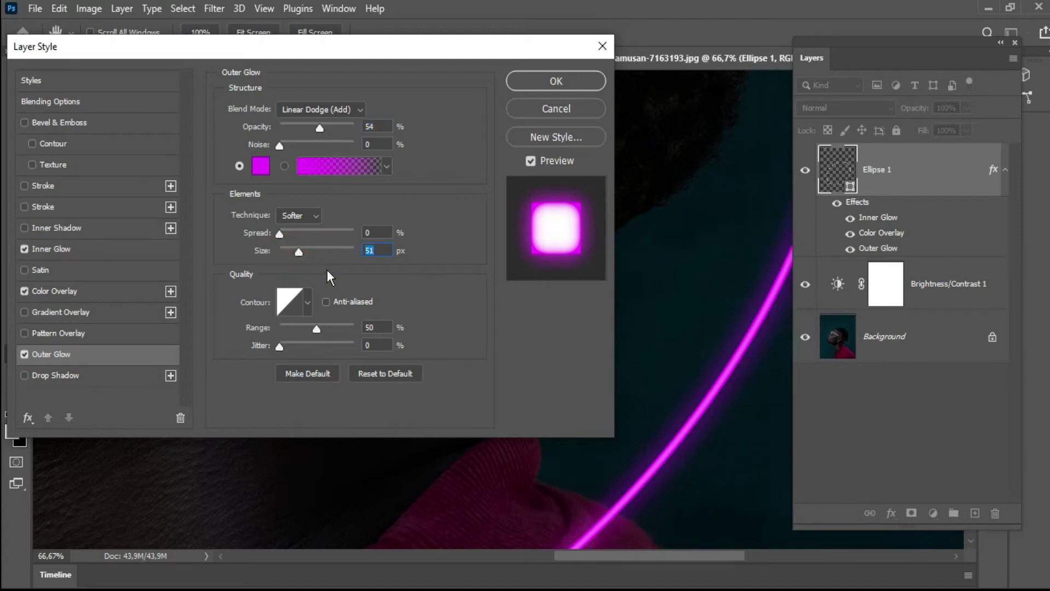
left_click_drag(303, 249, 306, 251)
- Add a Drop Shadow to the ring and change its color to bright magenta
left_click(64, 372)
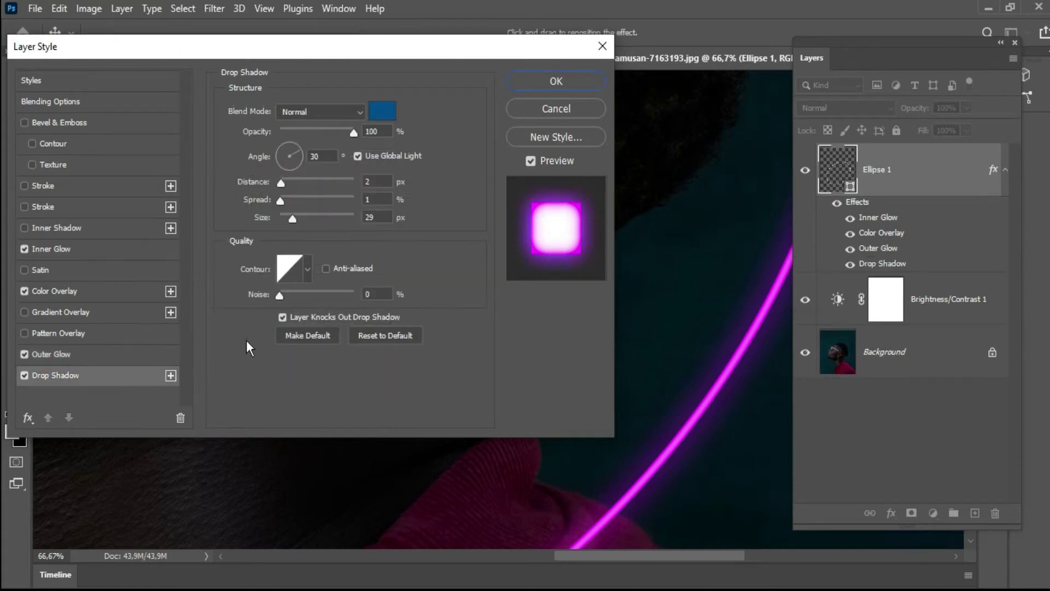
left_click(373, 108)
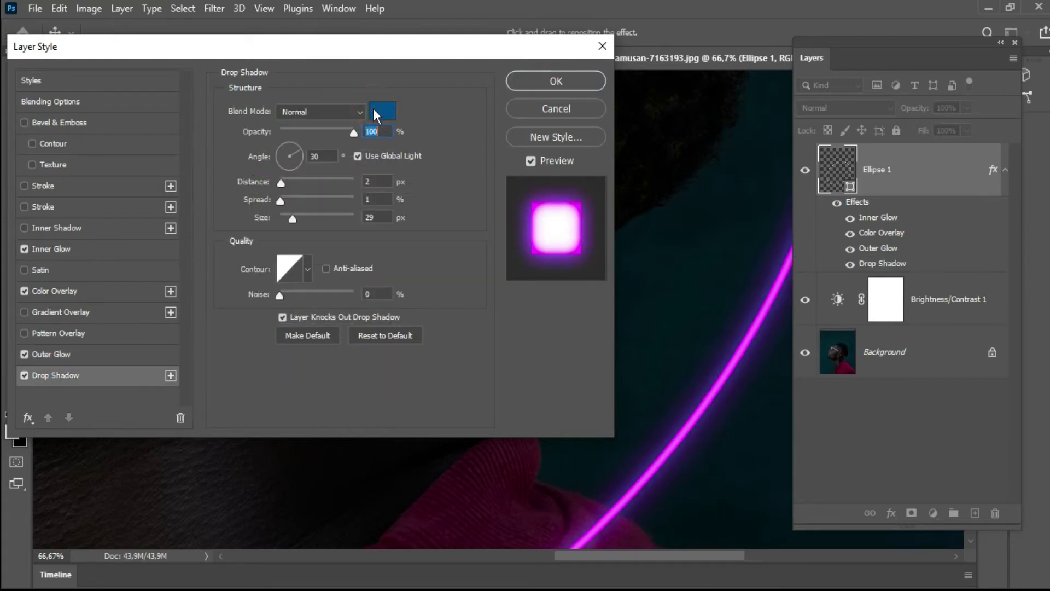
left_click(251, 134)
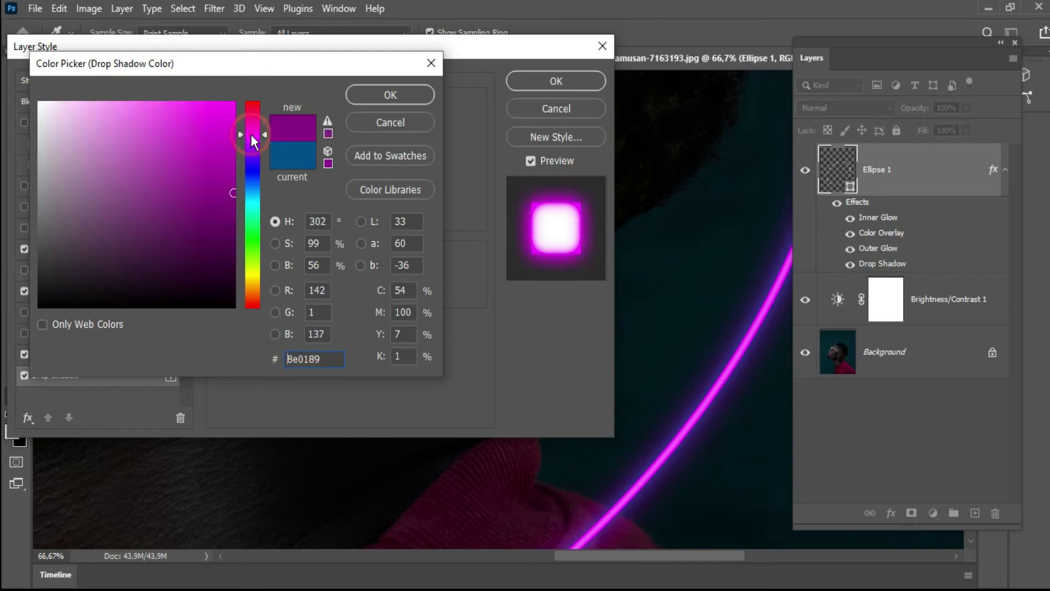
left_click(233, 110)
left_click(399, 97)
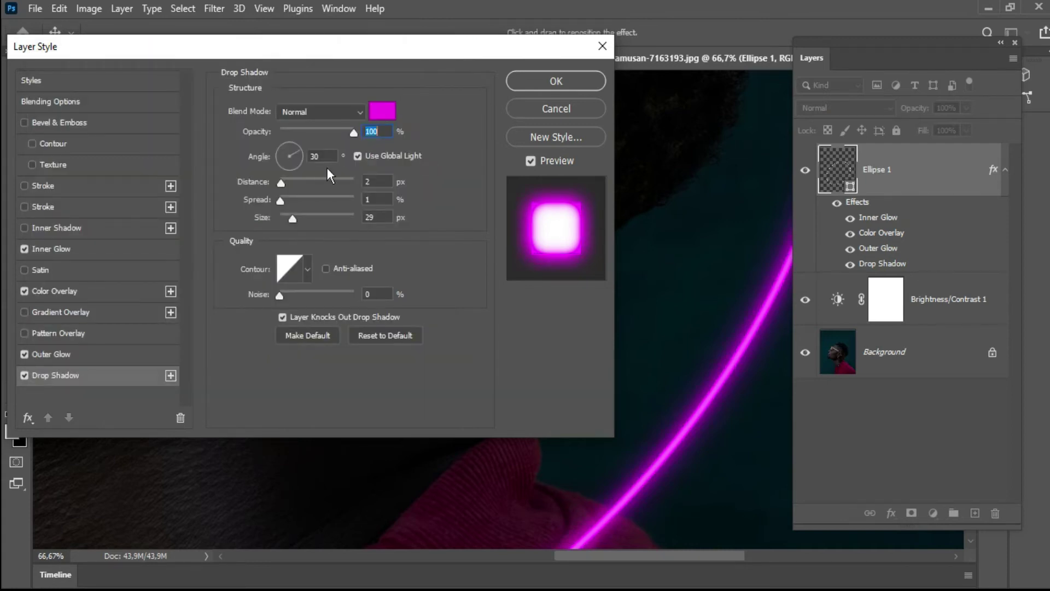
- Set the drop shadow to distance 0 px, spread 0%, size 250 px and Linear Dodge (Add), and apply the layer style
left_click(277, 183)
left_click_drag(296, 223, 395, 234)
left_click(385, 217)
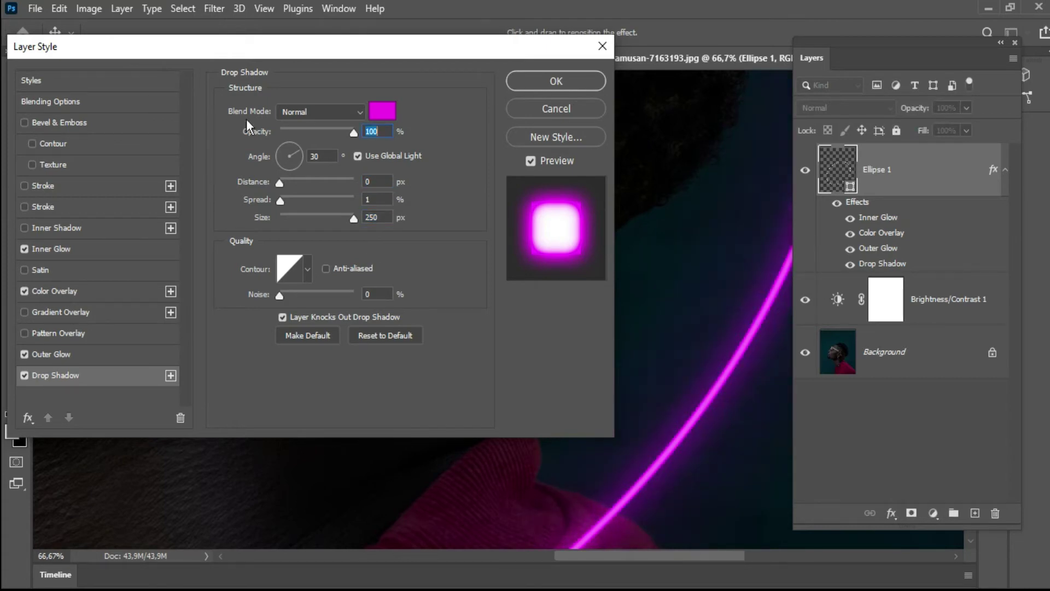
left_click(304, 111)
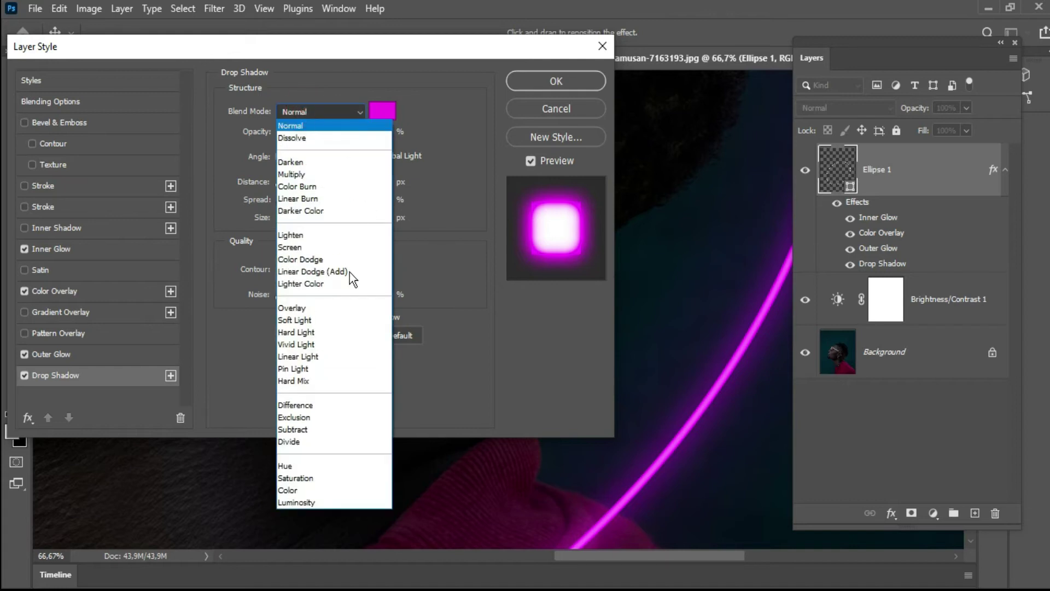
left_click(349, 272)
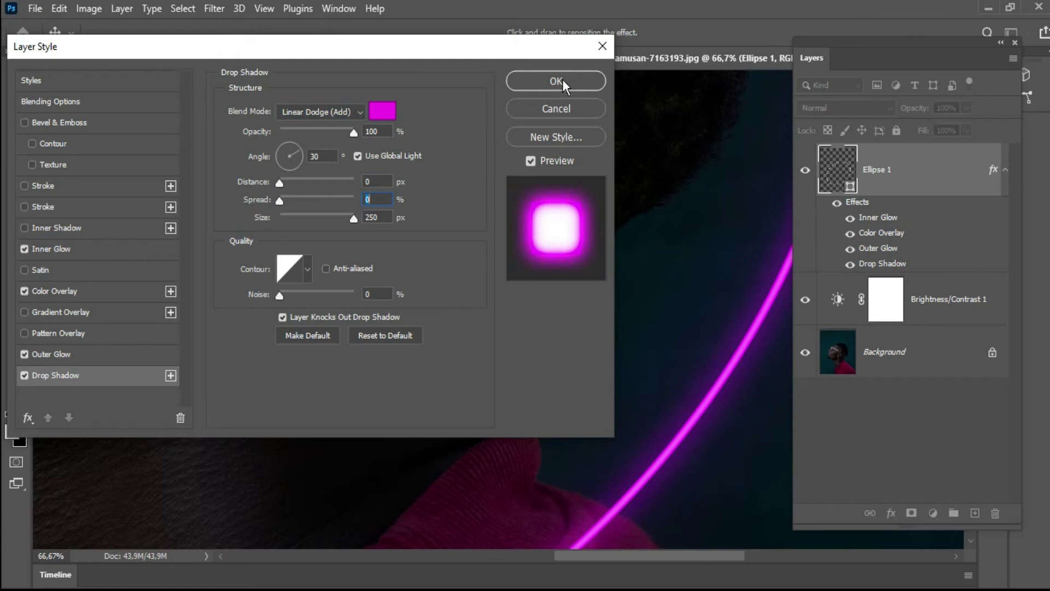
left_click(563, 79)
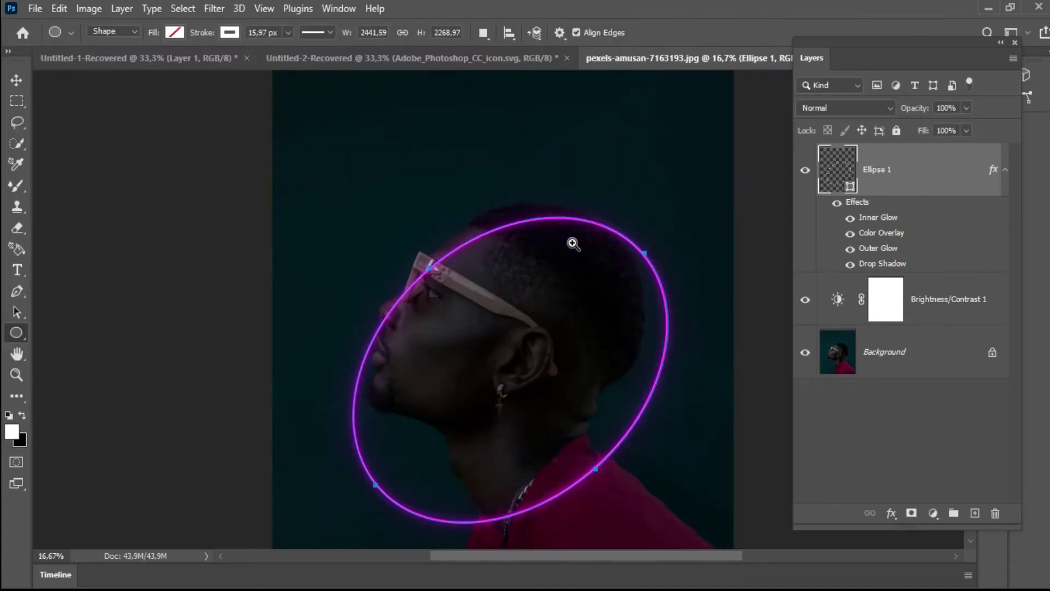
- Rasterize the Ellipse 1 shape layer, leaving its layer effects editable
left_click(572, 241, "ctrl")
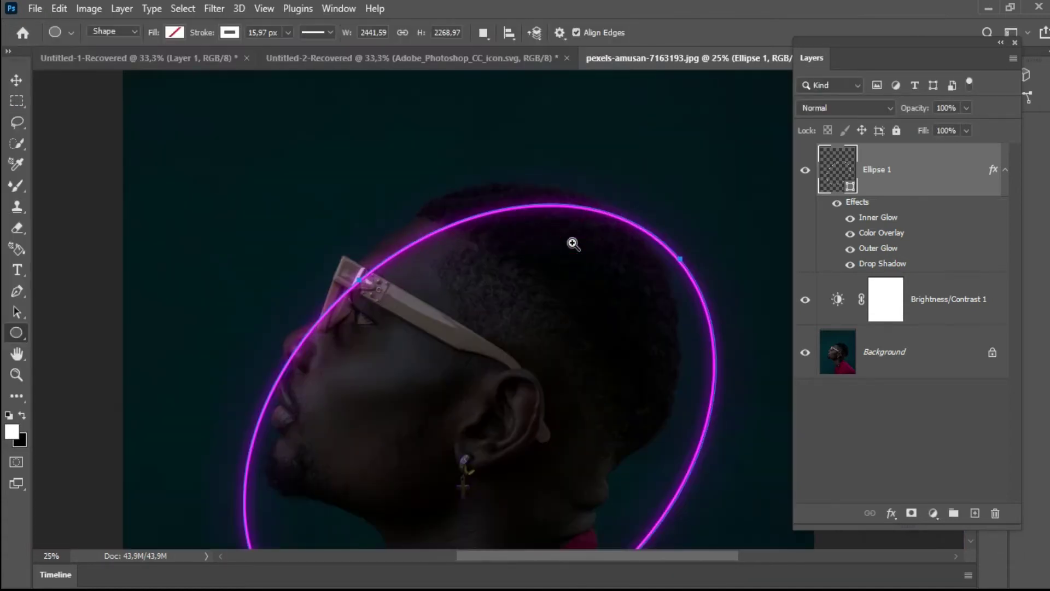
right_click(941, 164)
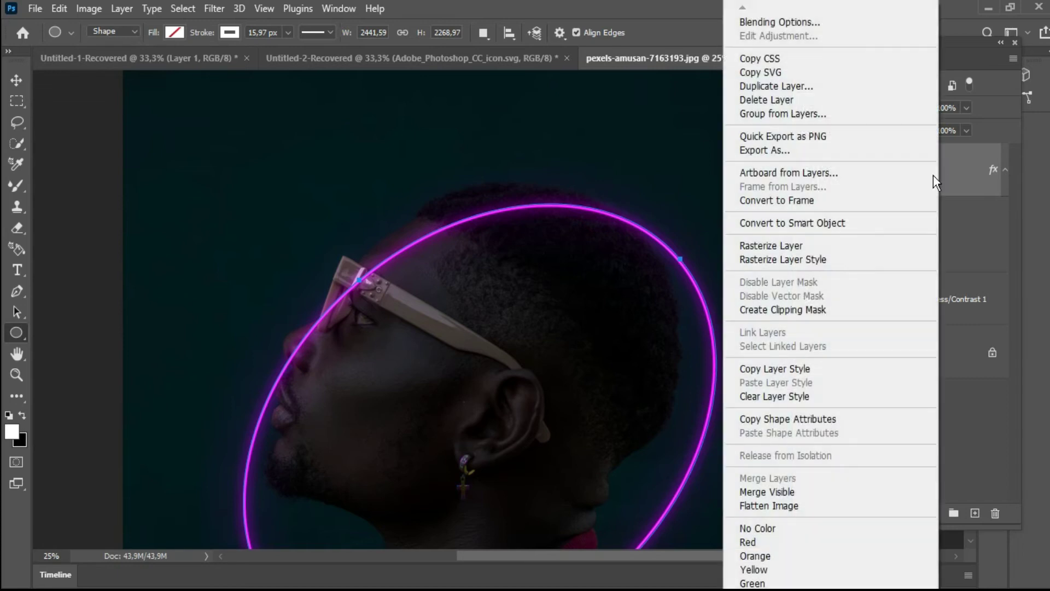
left_click(846, 250)
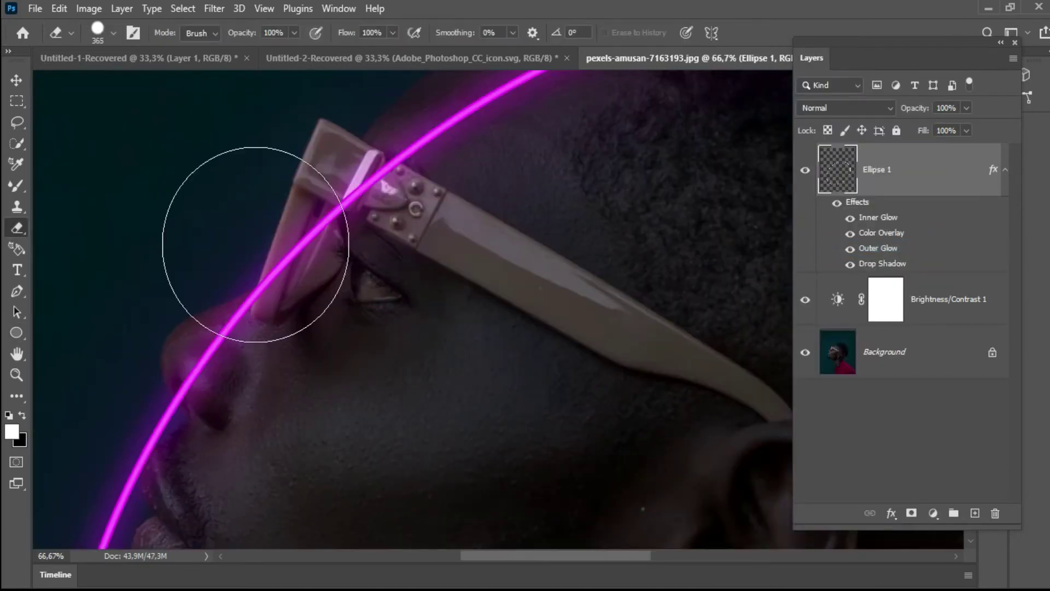
- Erase the parts of the ring that cross the man's face, glasses and hair so it passes behind his head
mouse_move(253, 242)
left_mouse_down()
mouse_move(246, 330)
mouse_move(326, 243)
mouse_move(394, 205)
left_mouse_up()
left_click_drag(455, 203, 327, 426)
mouse_move(329, 424)
left_mouse_down()
mouse_move(385, 326)
mouse_move(457, 251)
left_mouse_up()
mouse_move(517, 267)
left_mouse_down()
mouse_move(337, 281)
mouse_move(167, 257)
left_mouse_up()
mouse_move(175, 254)
left_mouse_down()
mouse_move(317, 220)
mouse_move(446, 219)
left_mouse_up()
left_click(541, 292)
key("ctrl+z")
left_click(541, 287)
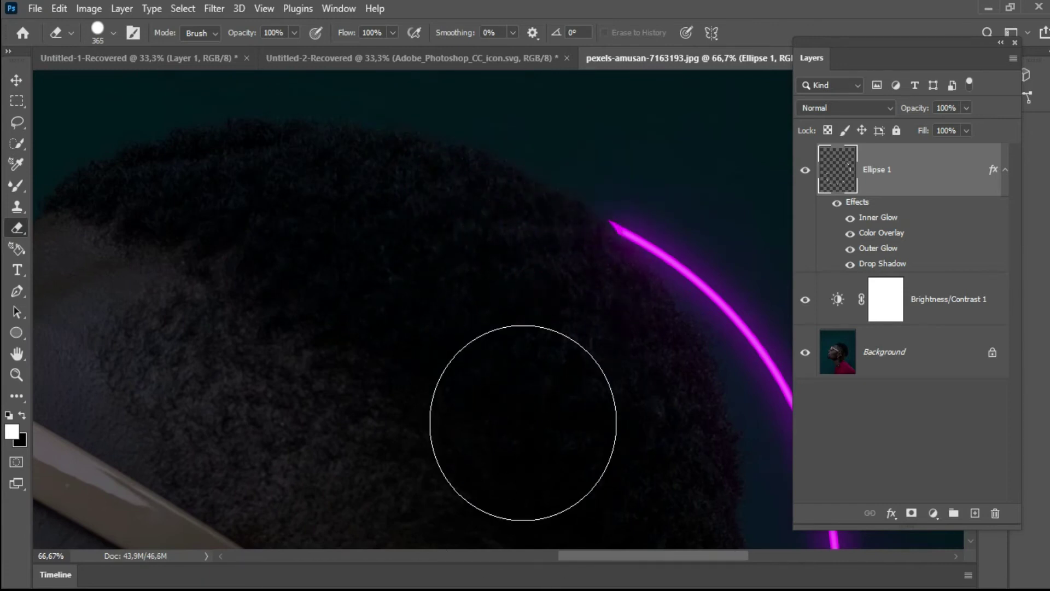
- Rotate and reposition the ring with Free Transform so it wraps around the front of the face and below the chin
key("ctrl+minus")
key("ctrl+minus")
key("ctrl+minus")
key("ctrl+minus")
key("ctrl+t")
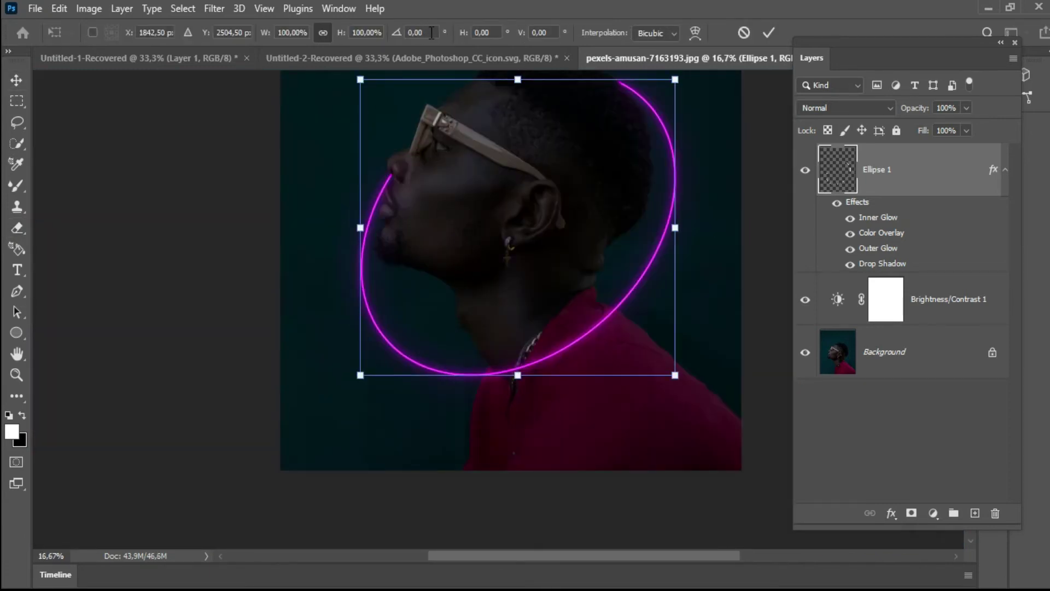
left_click_drag(342, 166, 767, 171)
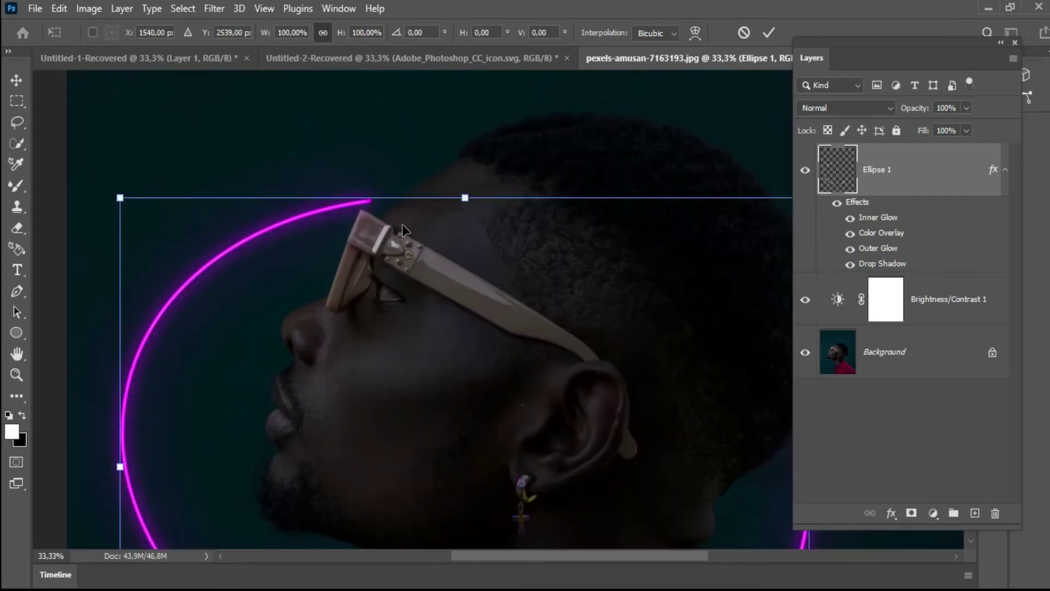
- Warp the ring so its open ends meet the glasses and the back of the head, and apply the transform
right_click(402, 226)
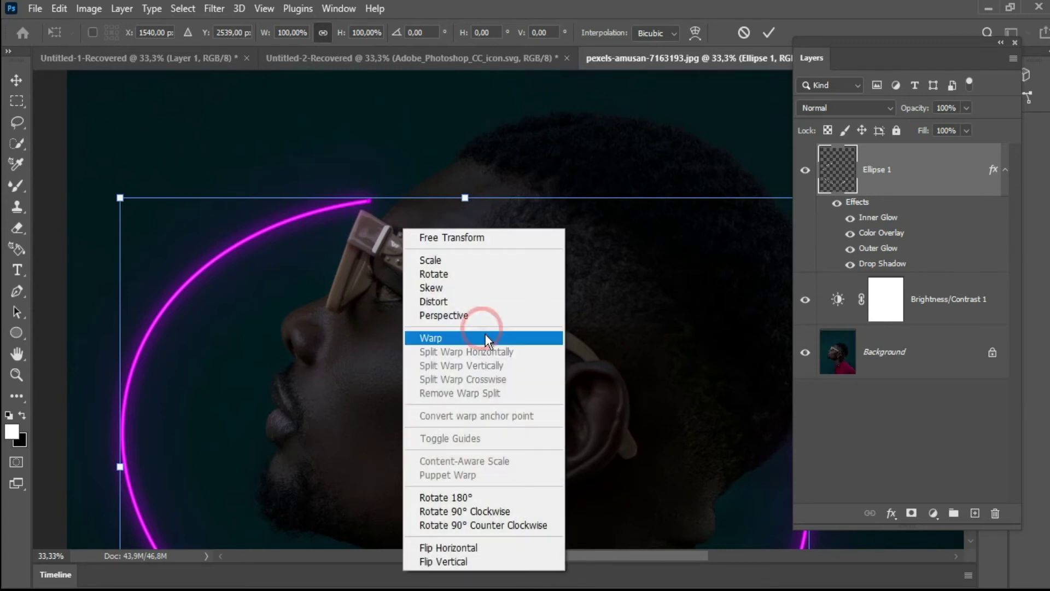
left_click(482, 337)
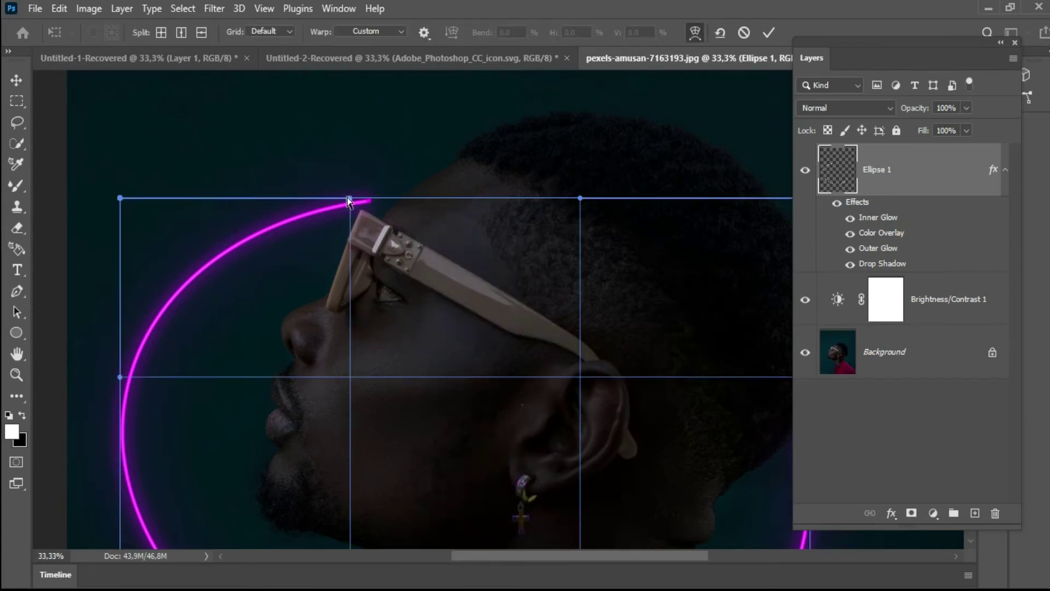
left_click_drag(351, 198, 422, 207)
left_click_drag(610, 294, 248, 154)
left_click_drag(450, 238, 394, 187)
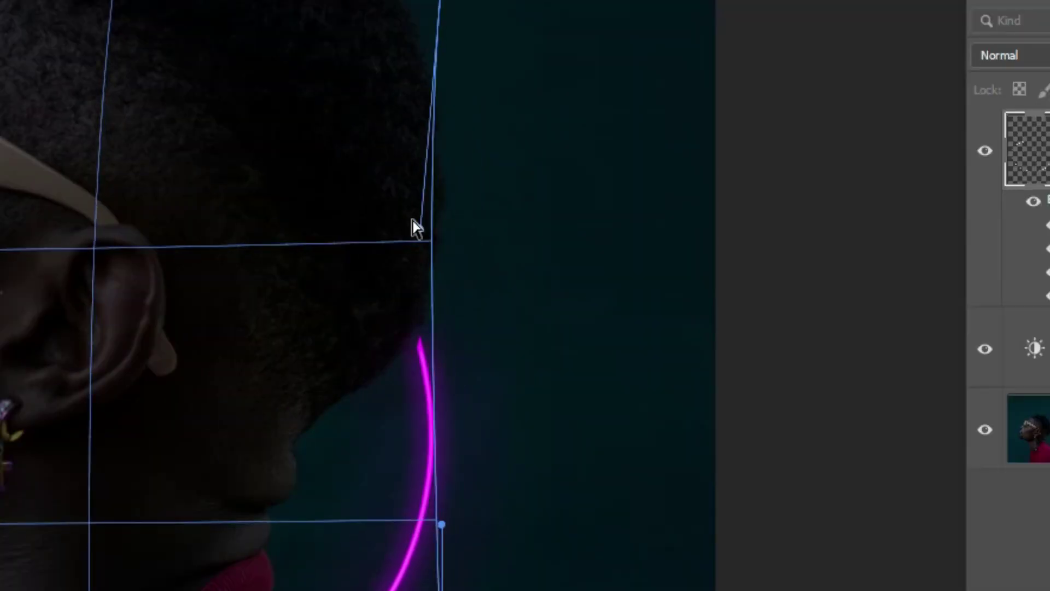
key("Return")
- Duplicate the Ellipse 1 layer and set the copy's outer glow to 97% opacity and 183 px size
left_click_drag(968, 185, 975, 510)
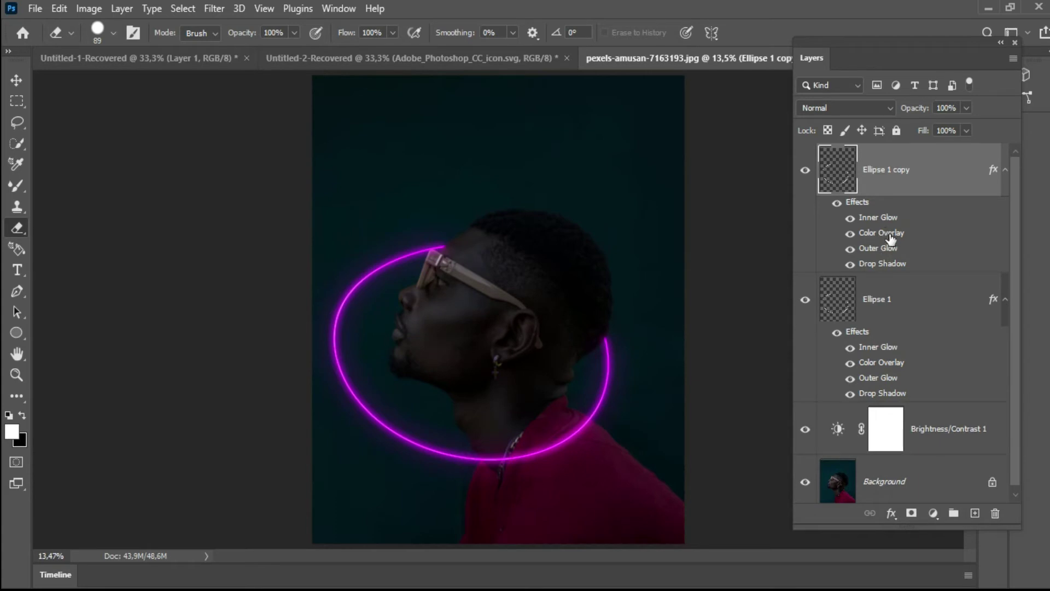
double_click(878, 252)
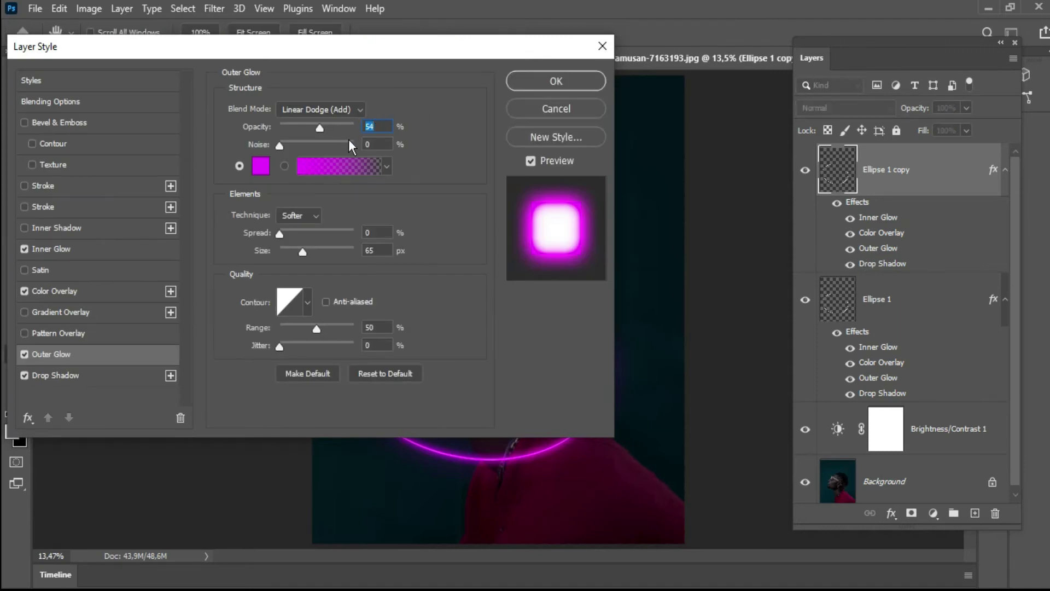
left_click(343, 127)
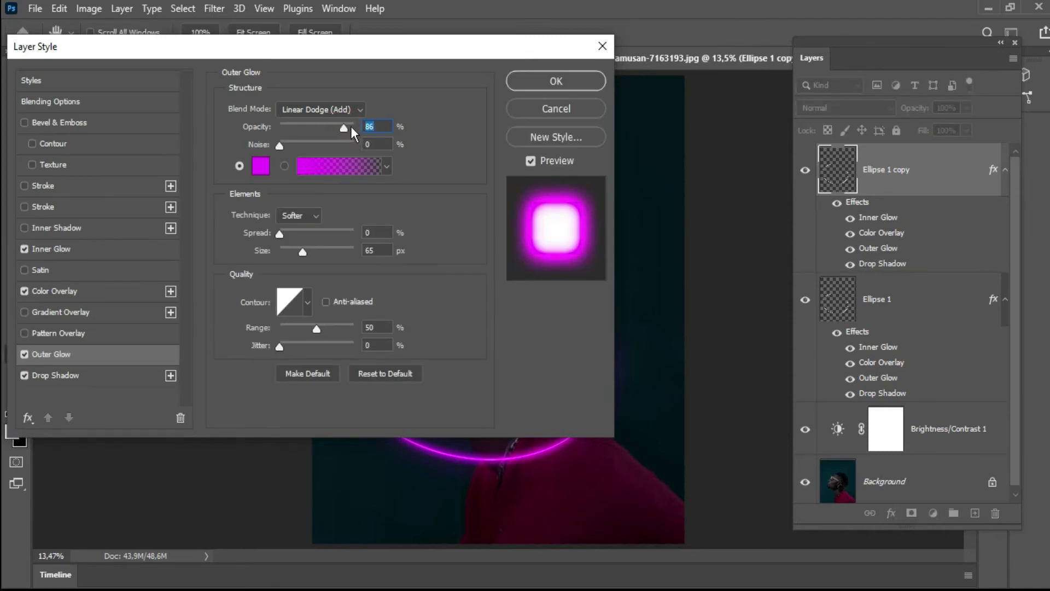
left_click_drag(315, 254, 337, 251)
left_click_drag(491, 46, 581, 15)
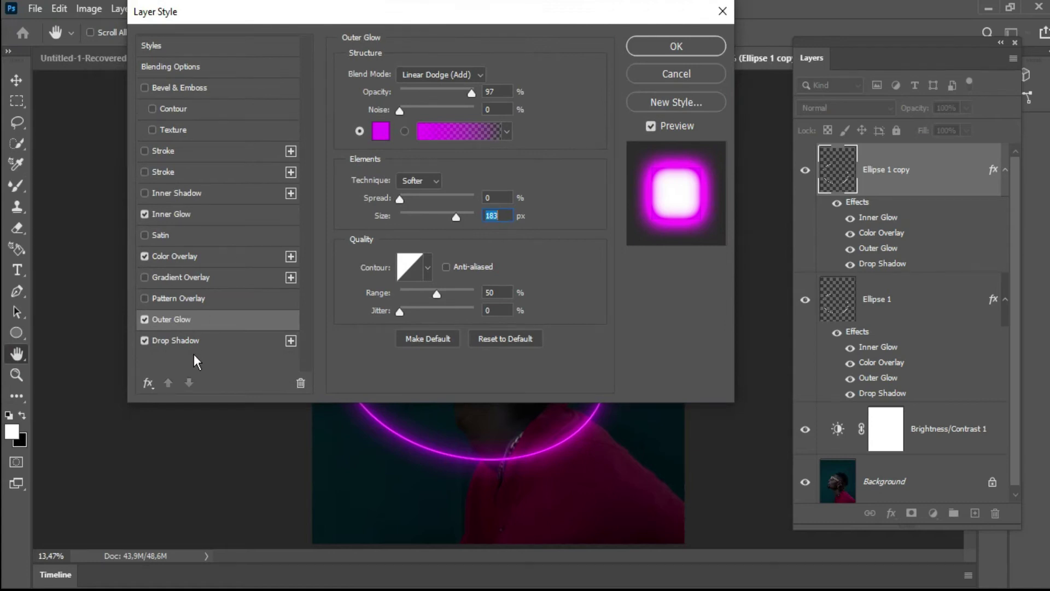
- Set the ring copy's inner glow to size 98 px, magenta #d70de4 and Center source, and apply the layer style
left_click(199, 260)
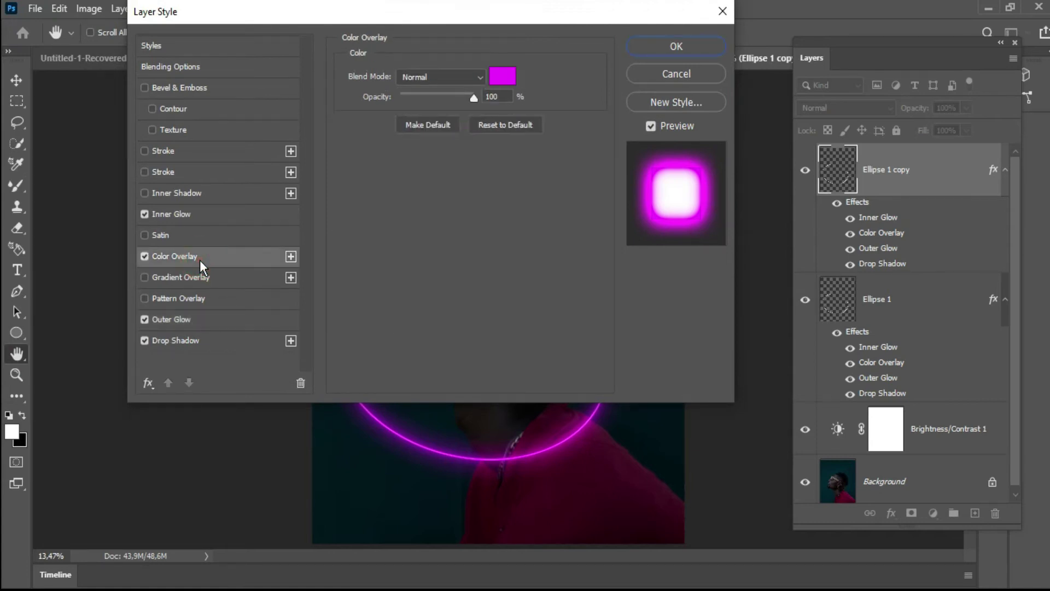
left_click(188, 216)
left_click_drag(412, 236, 433, 232)
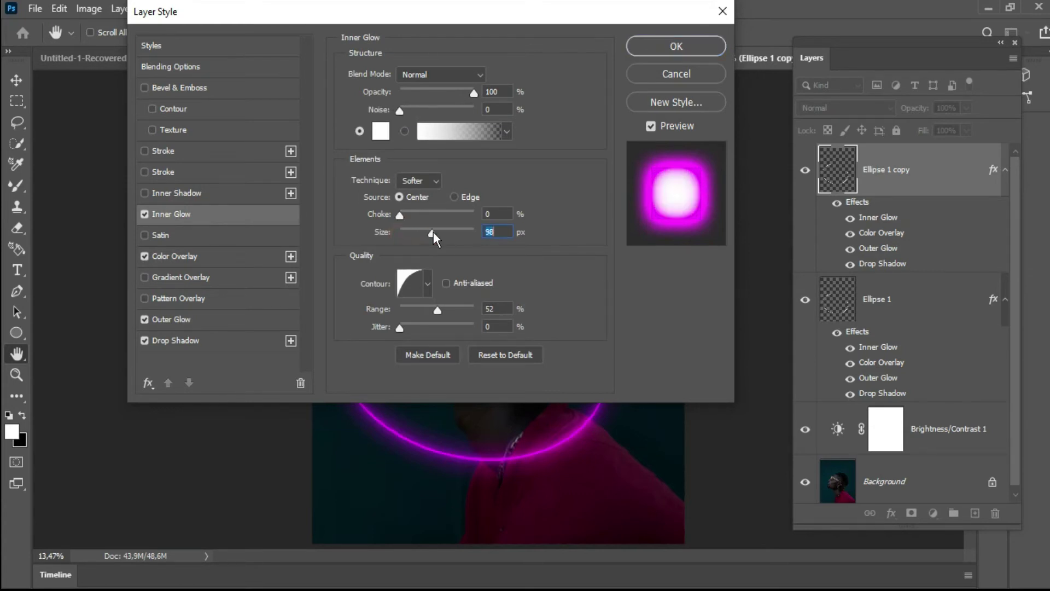
left_click(381, 131)
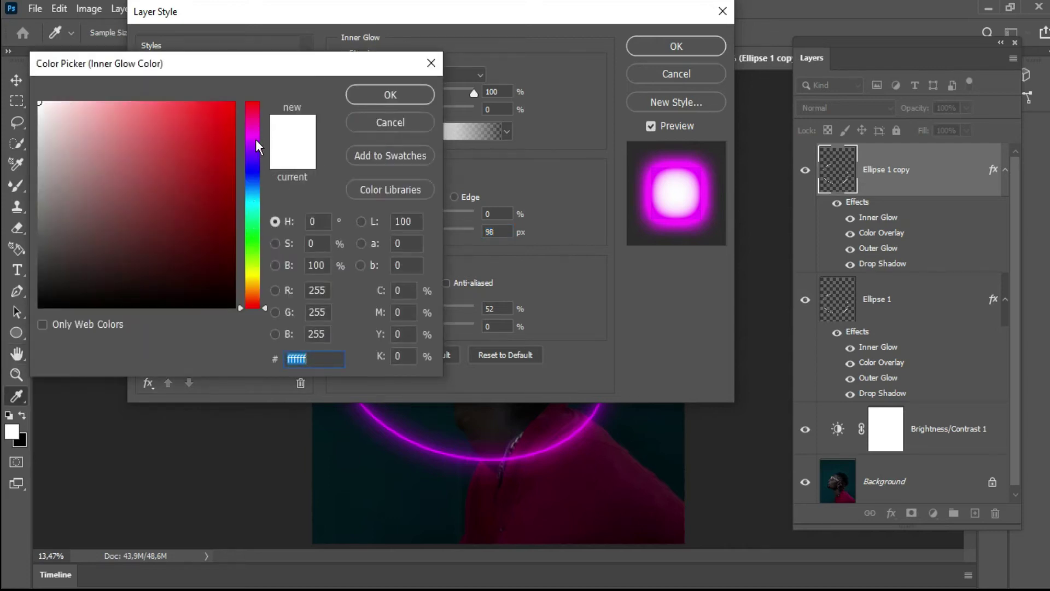
left_click(253, 137)
left_click(225, 123)
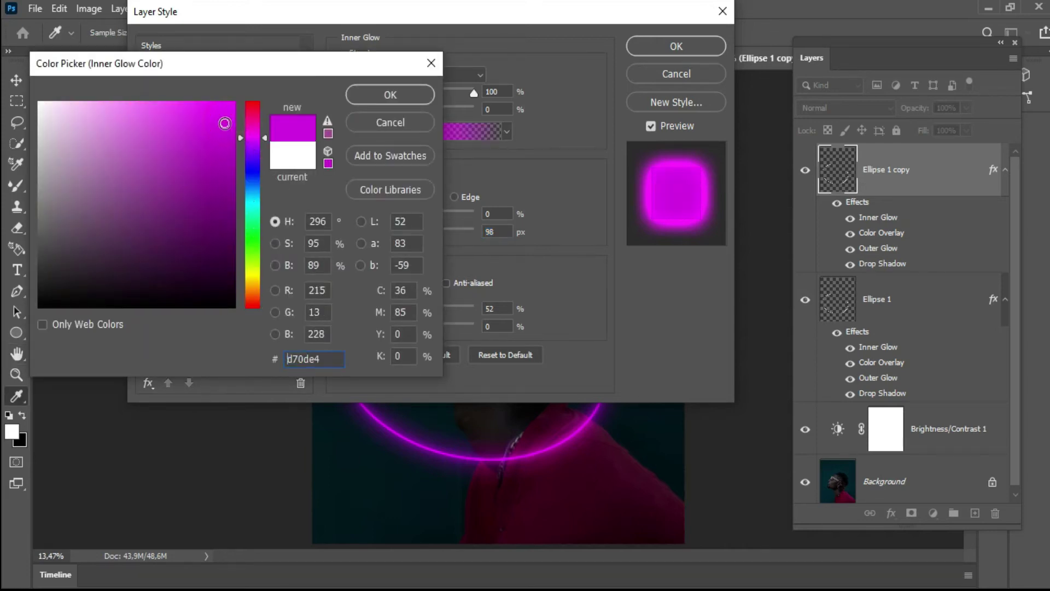
left_click(388, 94)
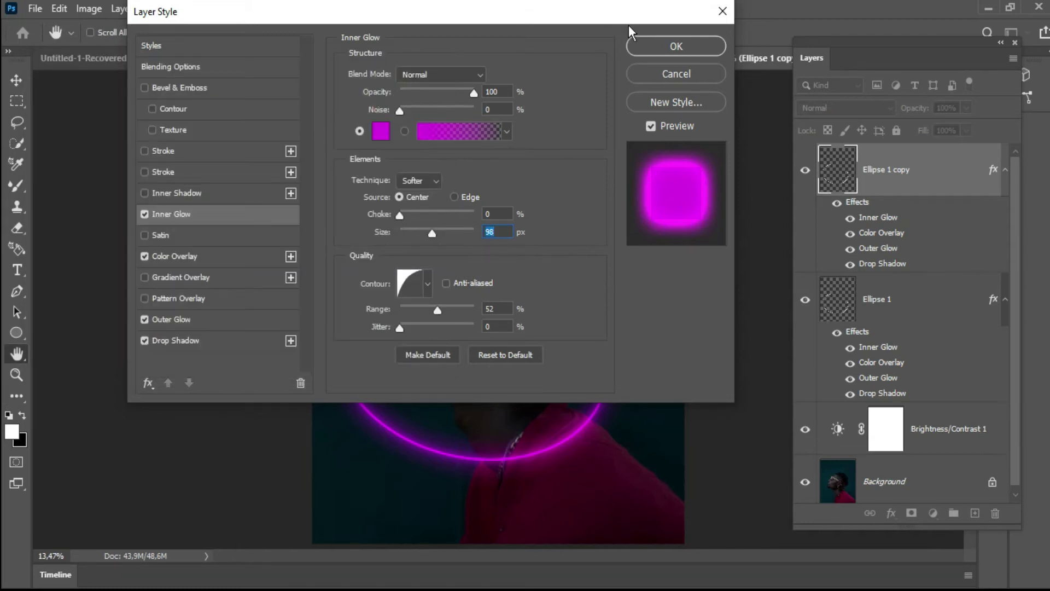
left_click(461, 197)
left_click(399, 197)
left_click(675, 37)
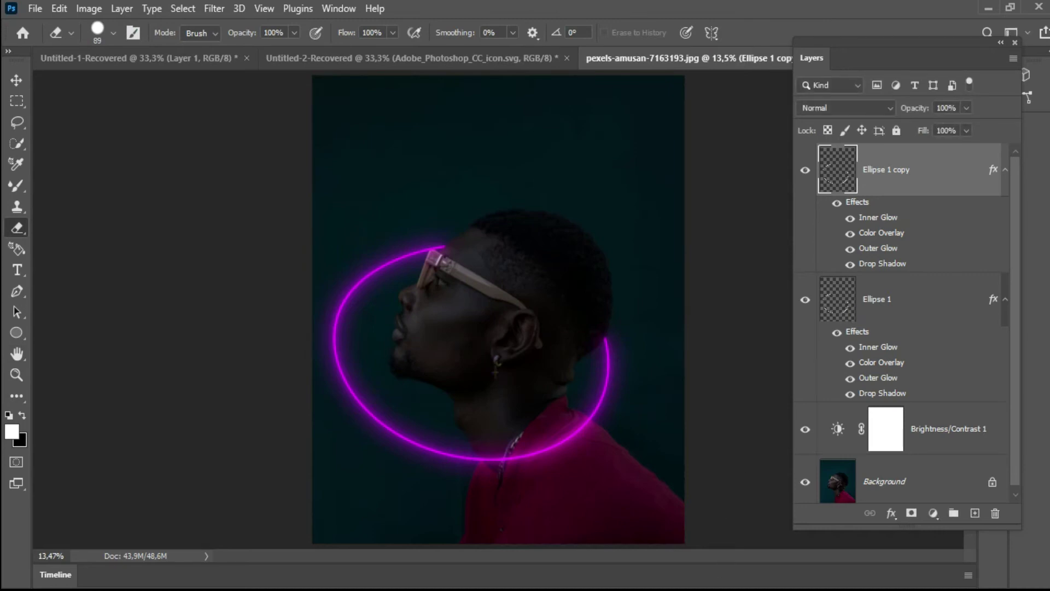
- Group both ellipse layers and hide the man's area with an inverted group mask from a Subject selection of the Background
left_click(958, 317)
left_click_drag(957, 316, 953, 513)
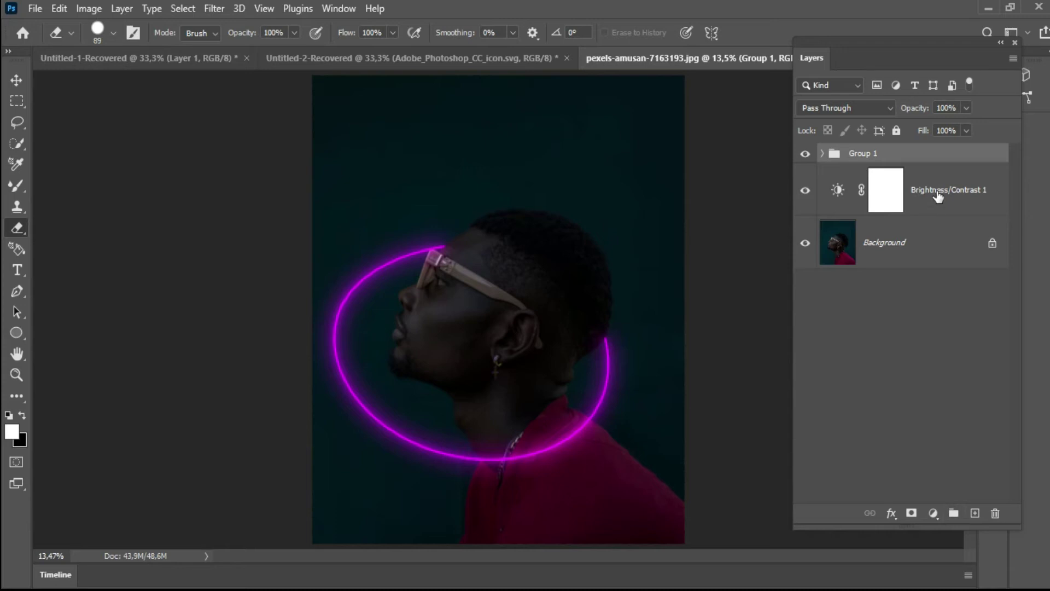
left_click(837, 246)
left_click(183, 9)
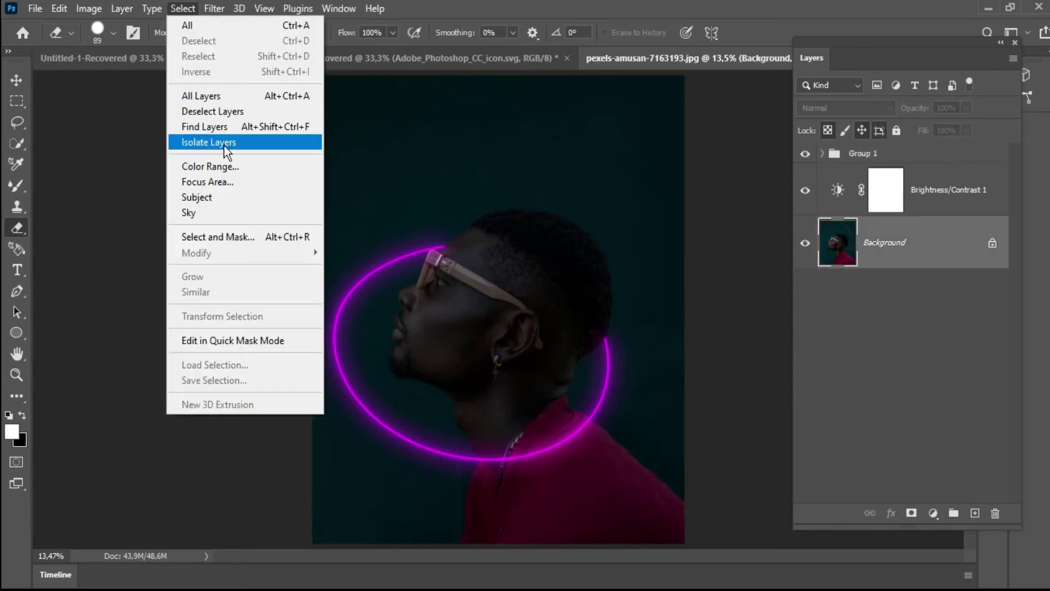
left_click(223, 189)
left_click(875, 154)
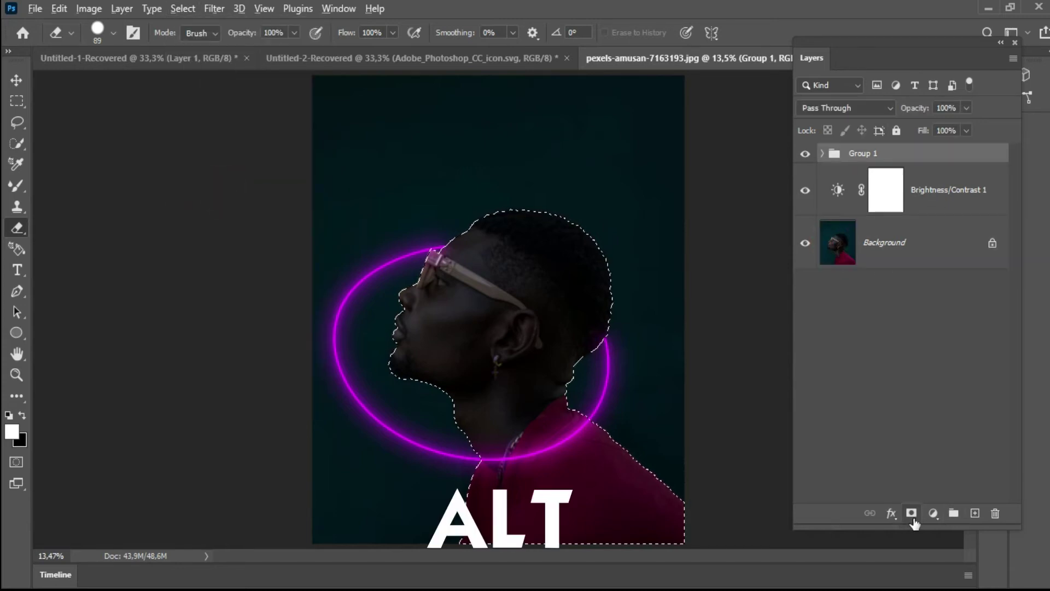
left_click(911, 512, "alt")
- Paint white with the Brush on the group's mask over the neck and collar to bring the ring in front there
key("b")
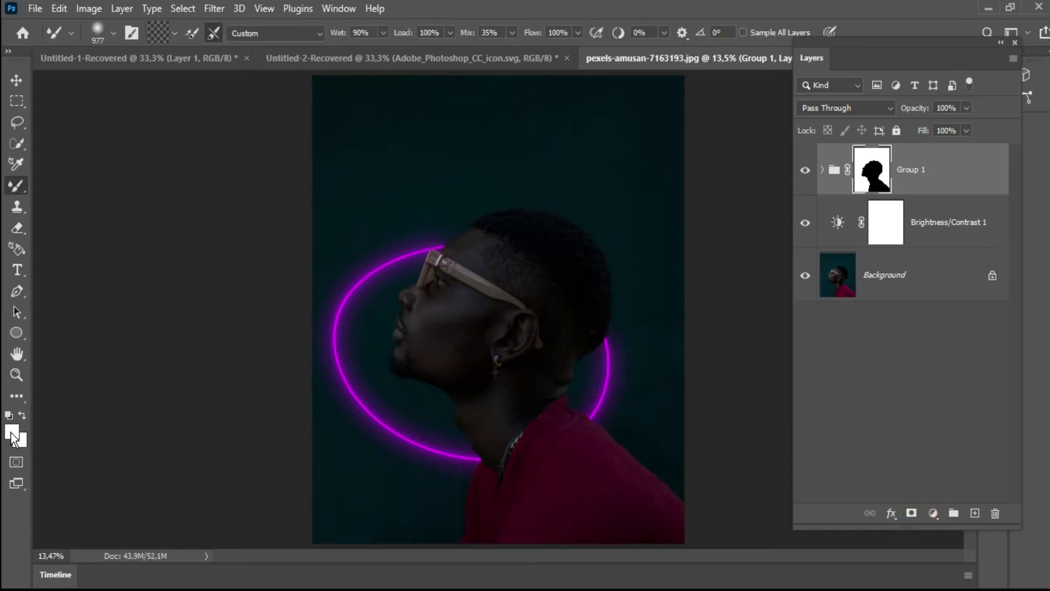
right_click(16, 186)
left_click(60, 196)
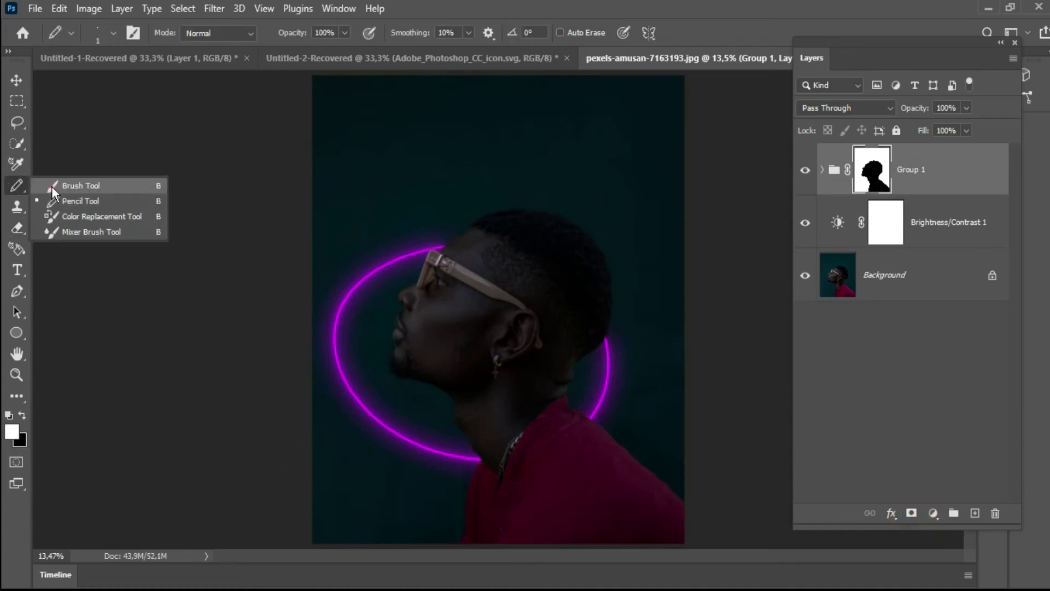
key("x")
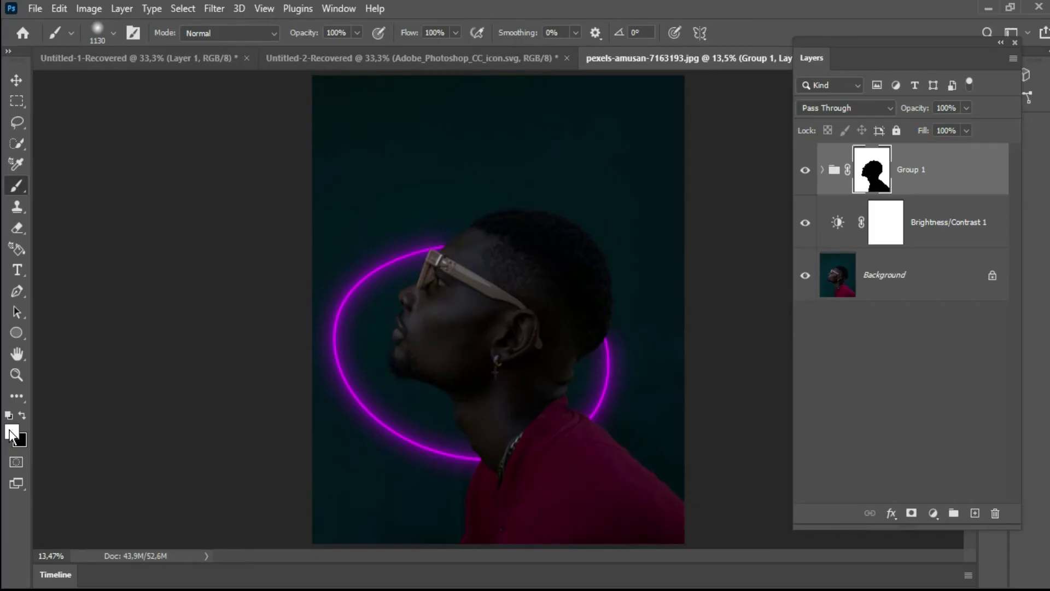
key("x")
key("x")
mouse_move(517, 453)
left_mouse_down()
mouse_move(565, 431)
mouse_move(567, 413)
mouse_move(549, 403)
mouse_move(571, 415)
left_mouse_up()
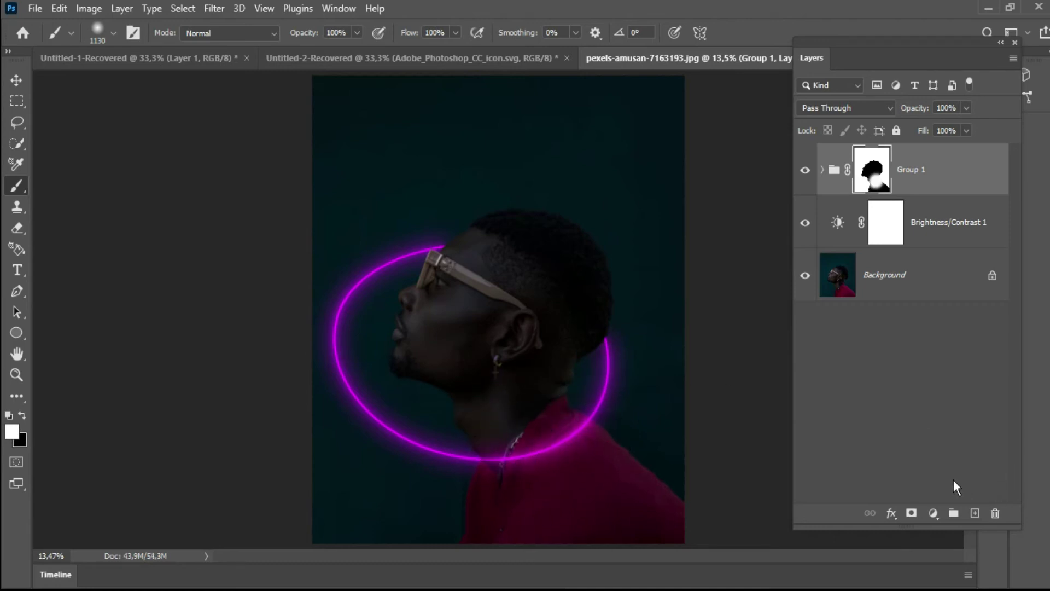
- Add a Hue/Saturation adjustment layer on top with Colorize on, saturation 100 and a pinkish-magenta hue
left_click(933, 513)
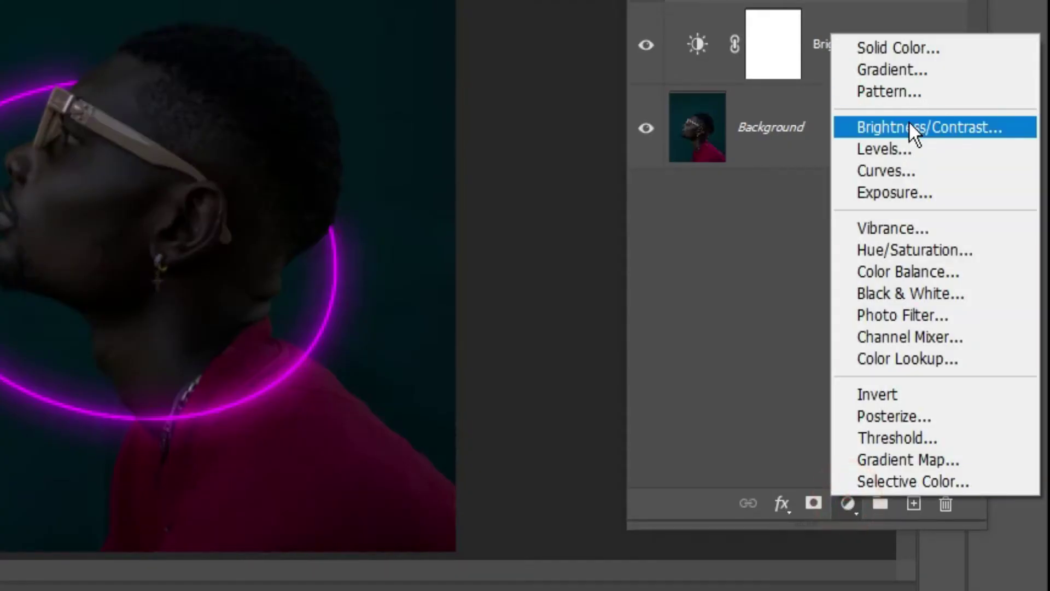
left_click(918, 250)
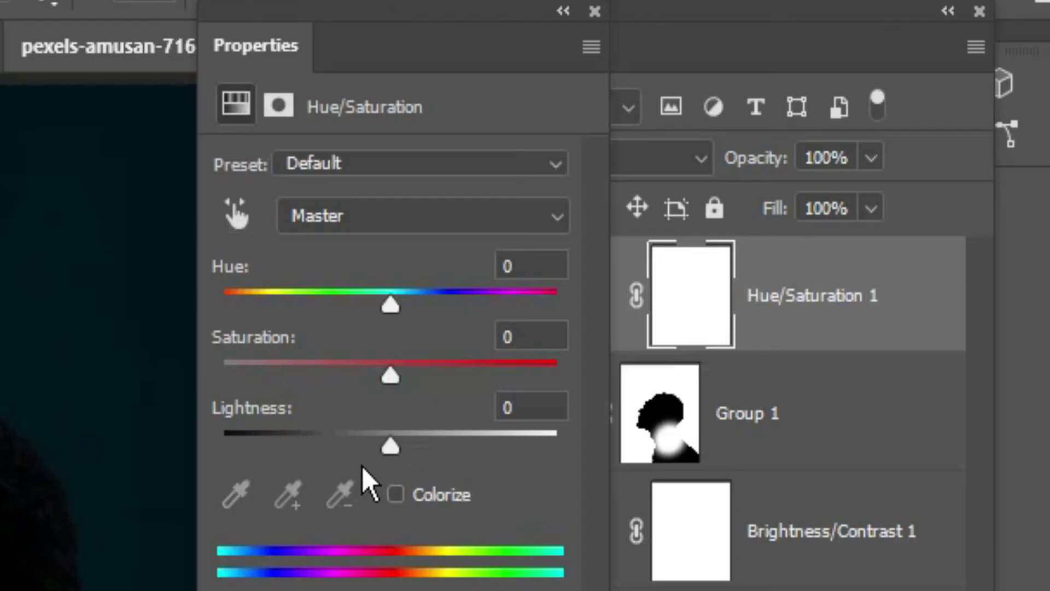
left_click(396, 495)
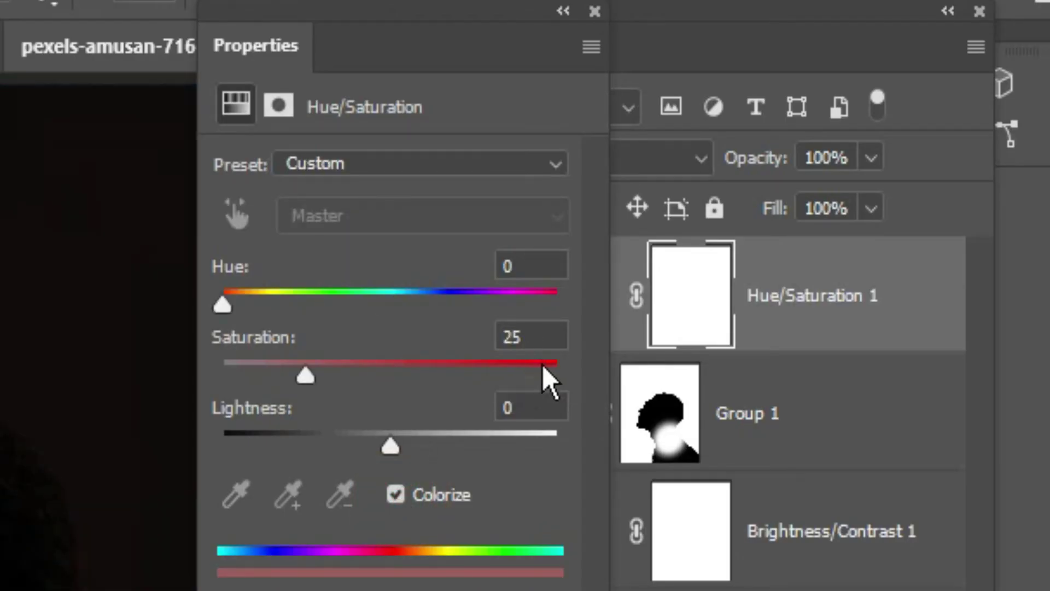
left_click_drag(544, 366, 605, 387)
mouse_move(500, 303)
left_mouse_down()
mouse_move(484, 297)
mouse_move(519, 303)
mouse_move(507, 305)
left_mouse_up()
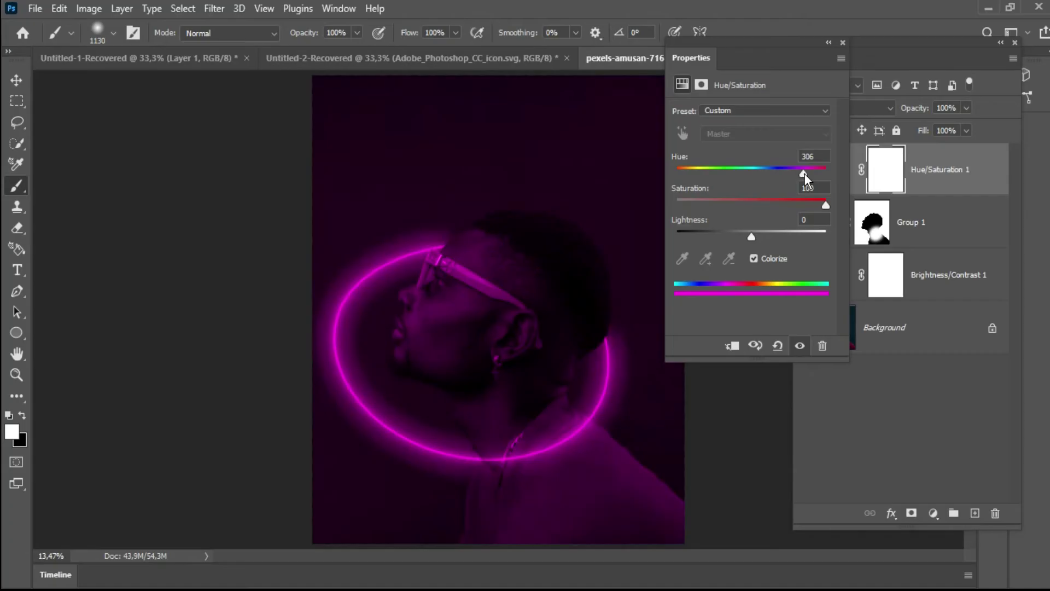
left_click(829, 44)
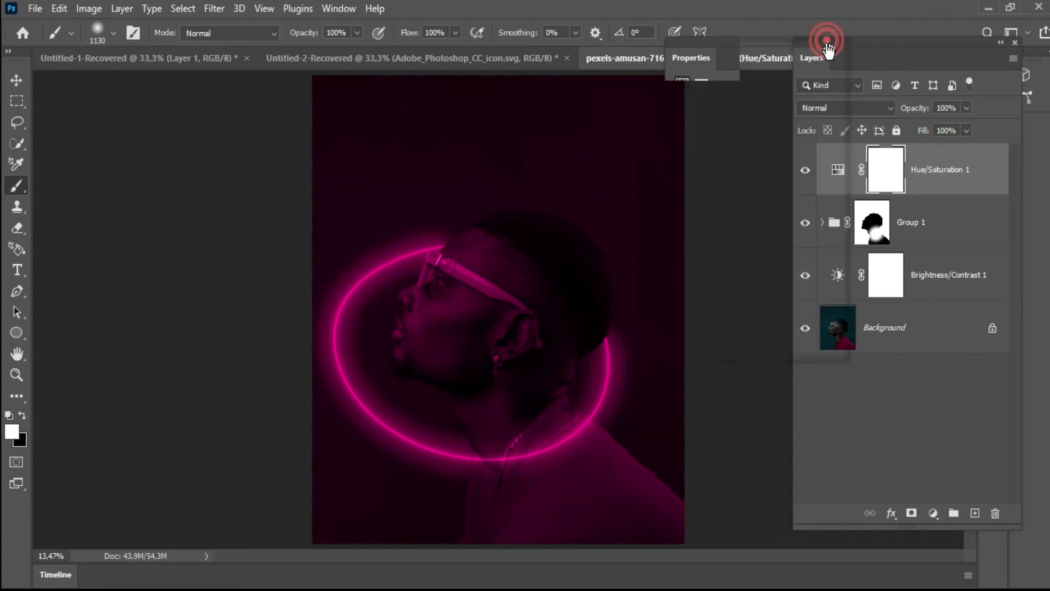
- Split the black Blend If point for This Layer to 0 / 40 on the Hue/Saturation layer and apply it
right_click(988, 179)
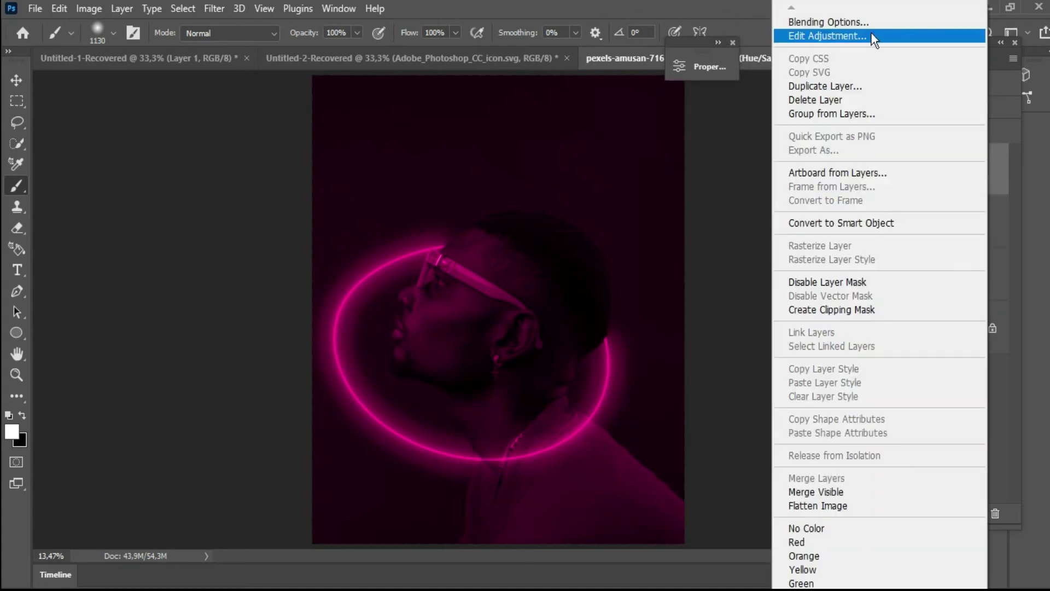
left_click(869, 27)
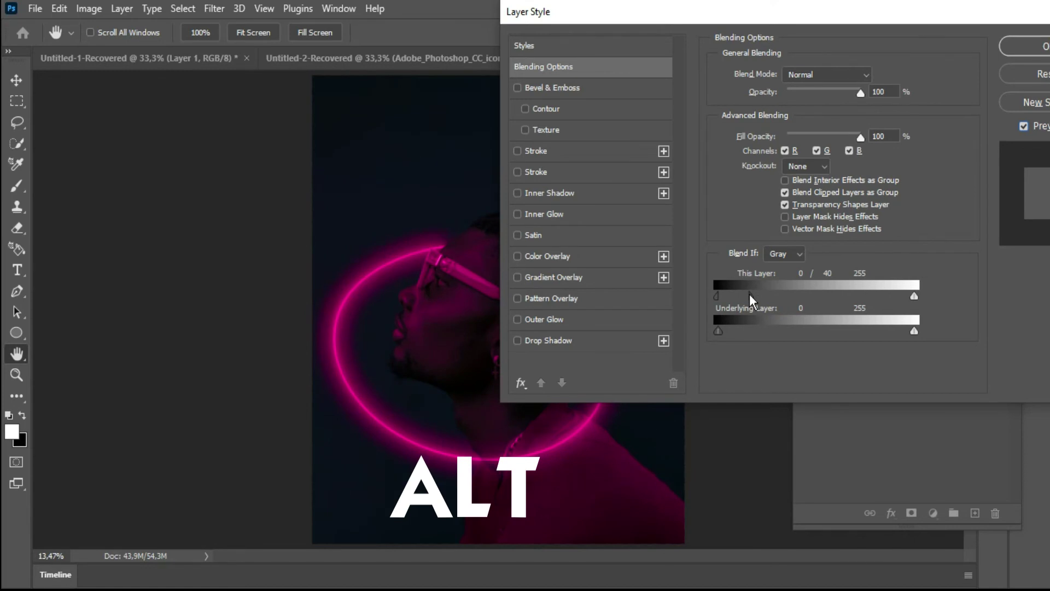
left_click(1030, 52)
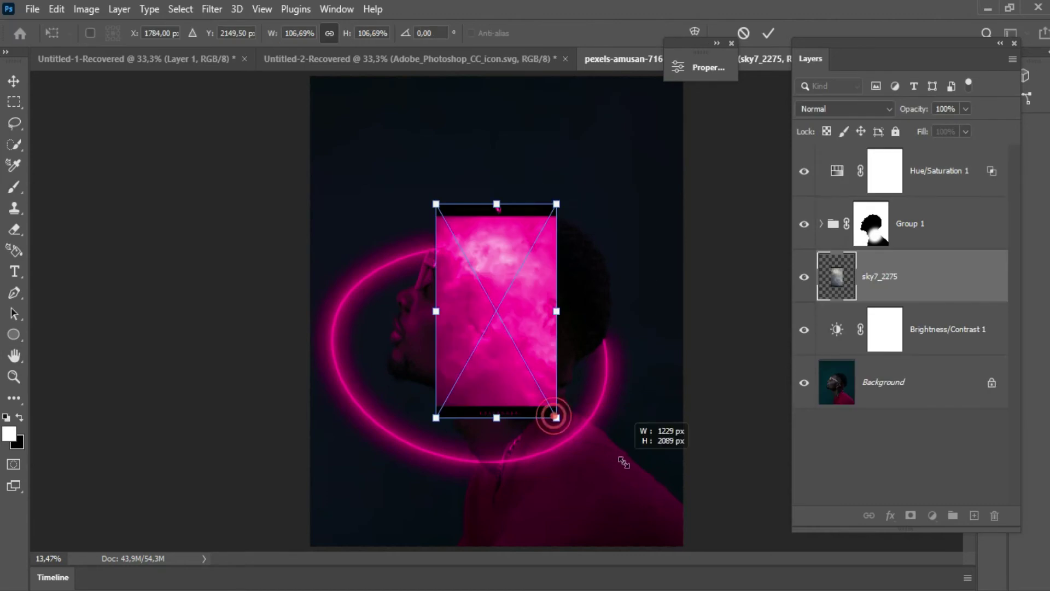
- Scale the placed sky7_2275 image to 343.23% so it covers the whole canvas, and commit the placement
left_click_drag(553, 415, 744, 552)
left_click_drag(810, 581, 827, 589)
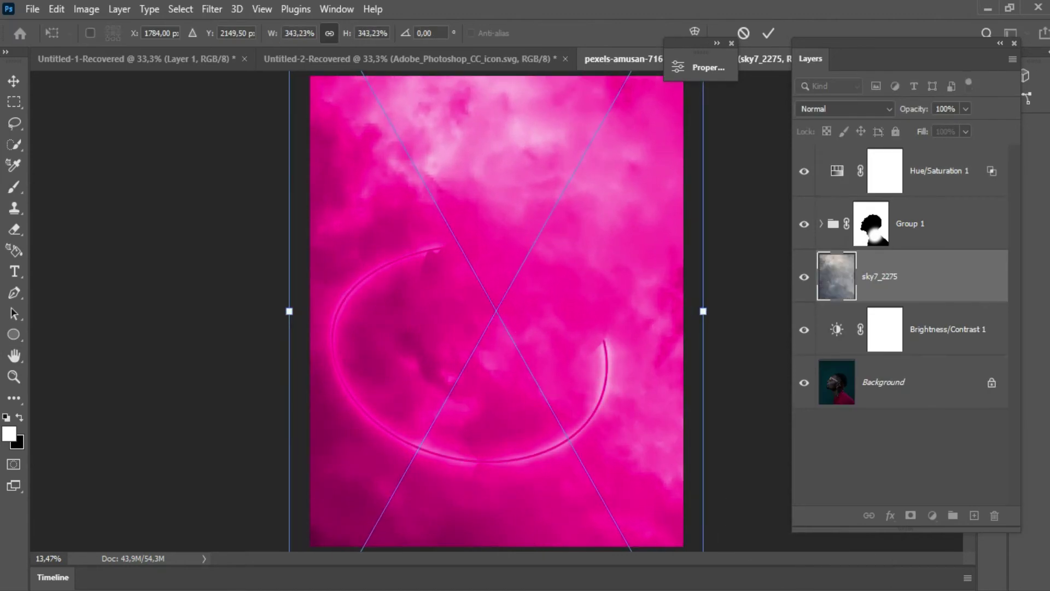
key("Return")
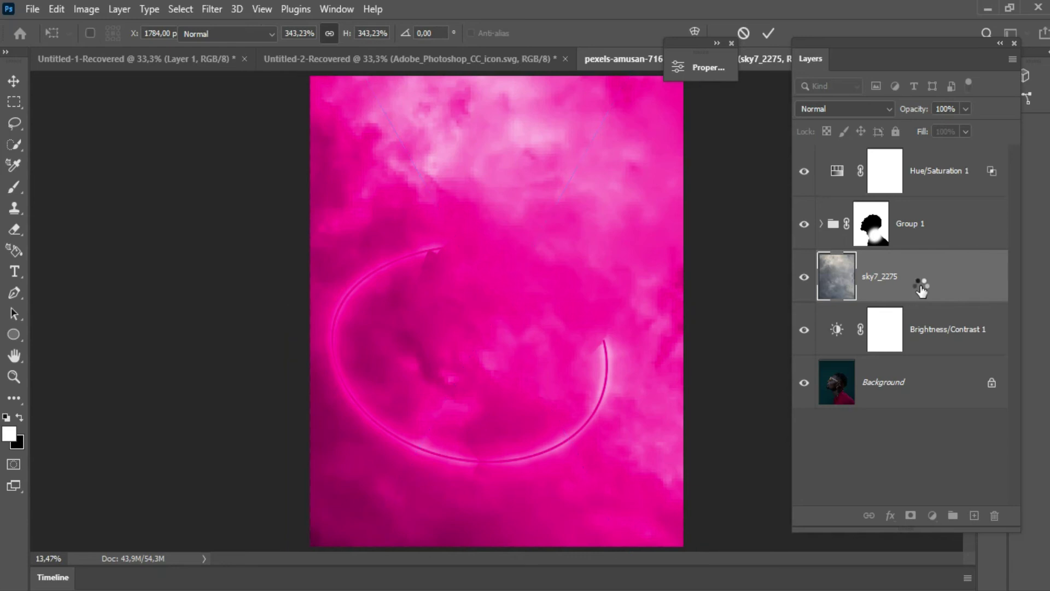
- Move the sky7_2275 layer directly above the Background and blend it as Hard Light at 43% opacity
left_click_drag(921, 292, 928, 361)
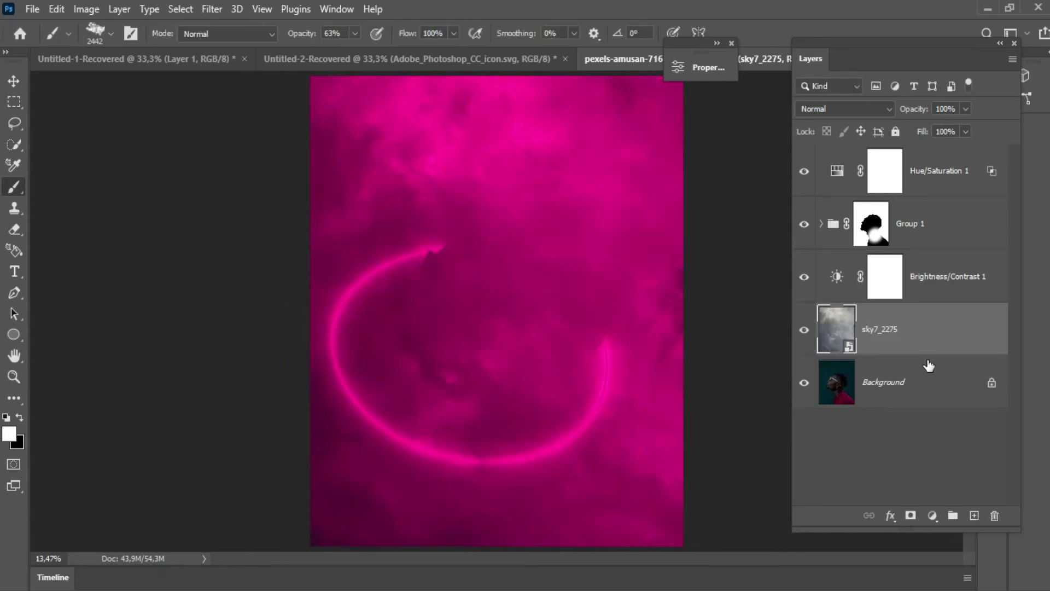
left_click(823, 108)
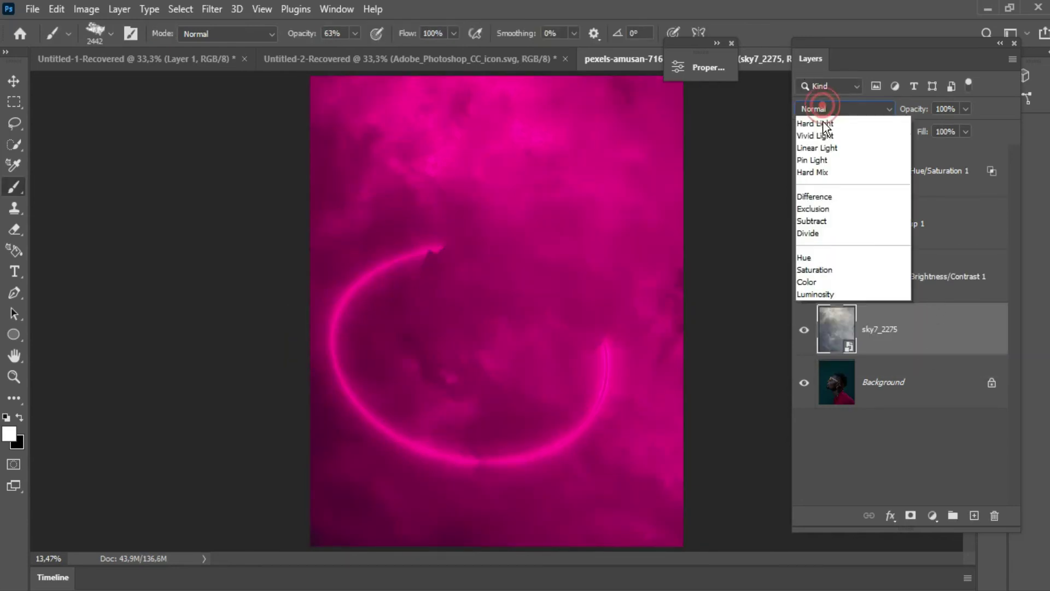
left_click(866, 335)
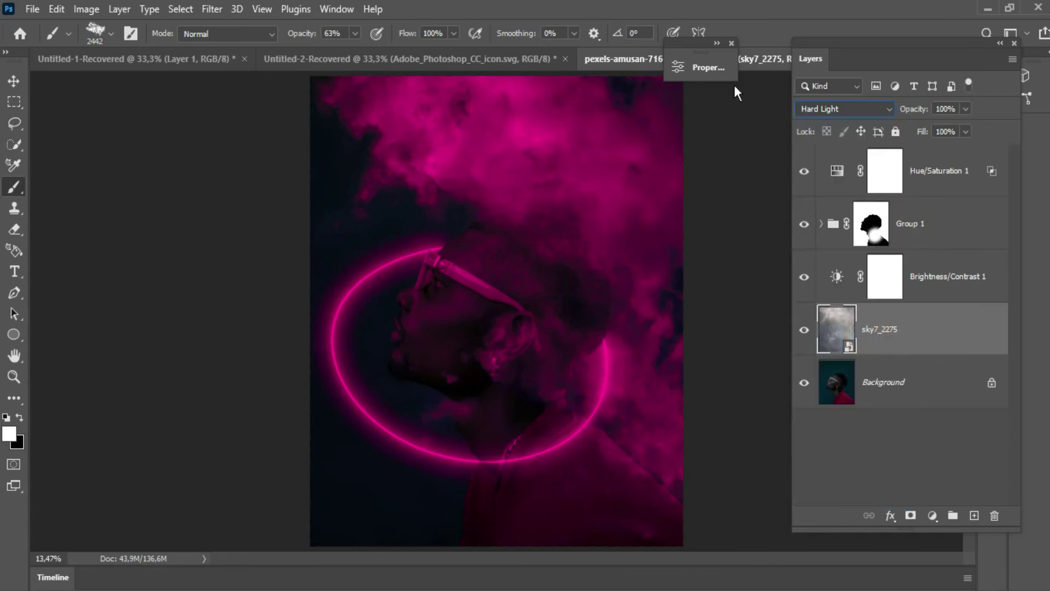
left_click_drag(926, 112, 882, 113)
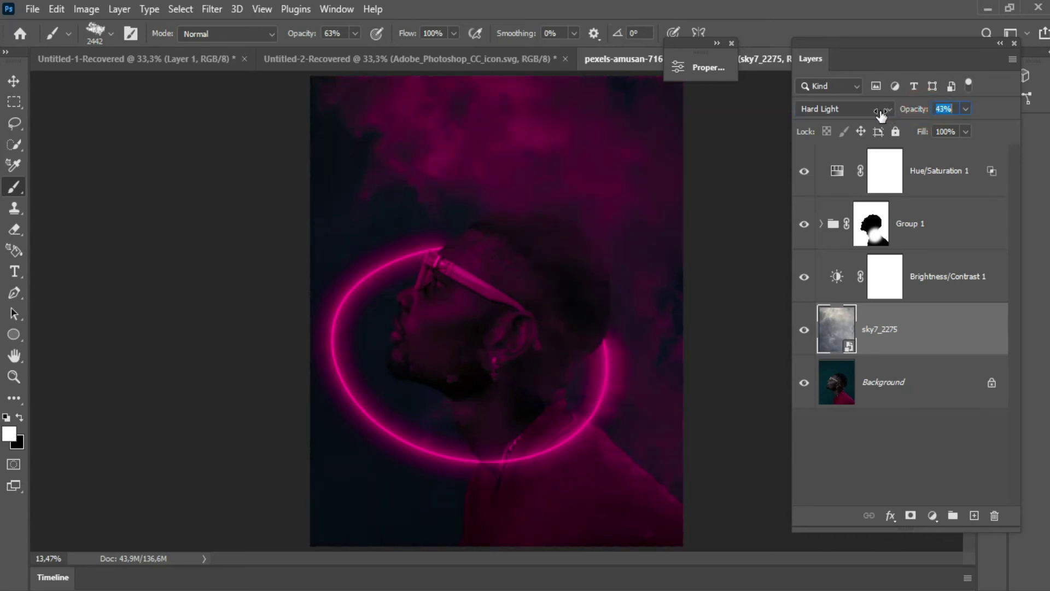
- Rasterize the sky7_2275 layer and duplicate it
right_click(957, 343)
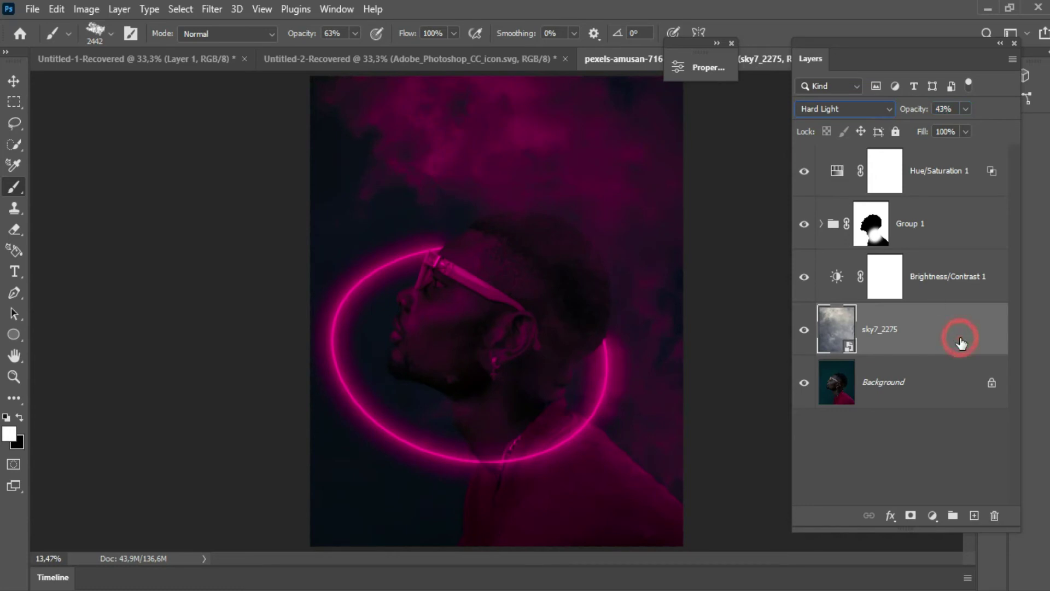
left_click(854, 317)
left_click_drag(957, 336, 974, 515)
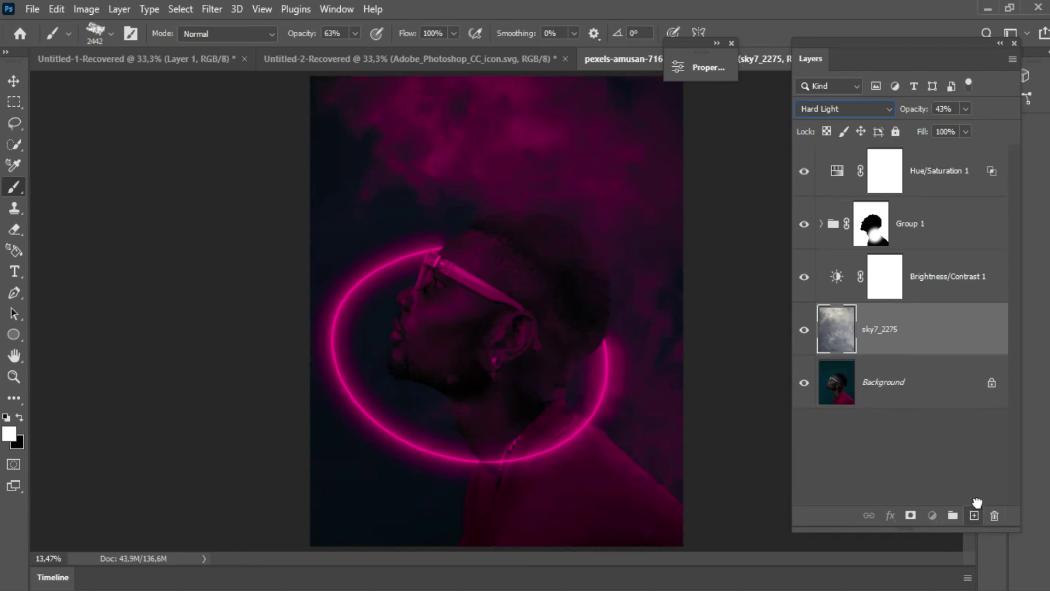
- Flip the sky copy vertically and horizontally, rotate it to about 144°, shift it toward the lower part of the canvas, and commit
key("ctrl+t")
right_click(606, 188)
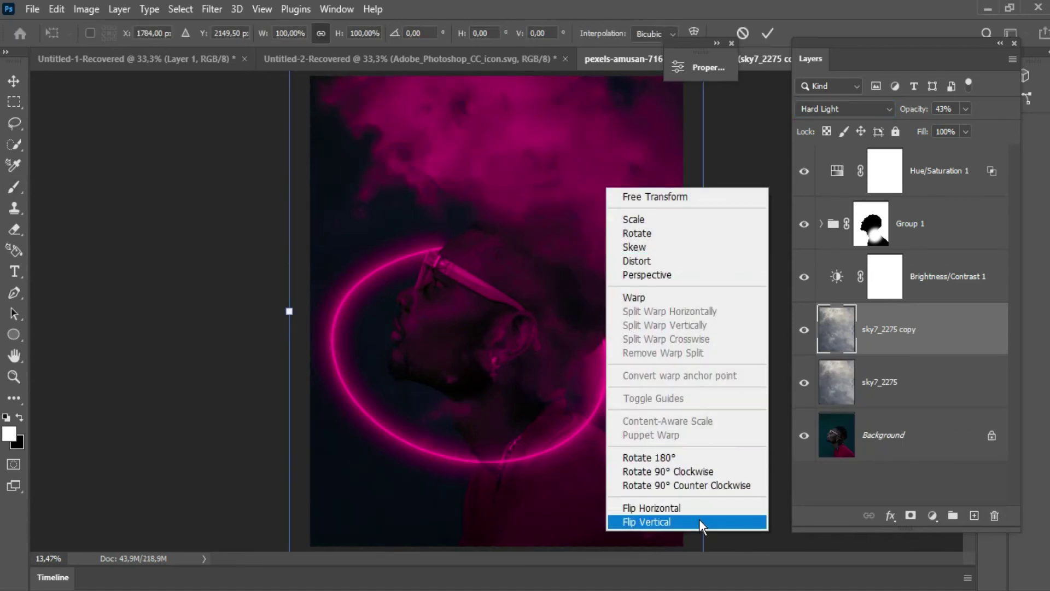
left_click(700, 521)
right_click(581, 442)
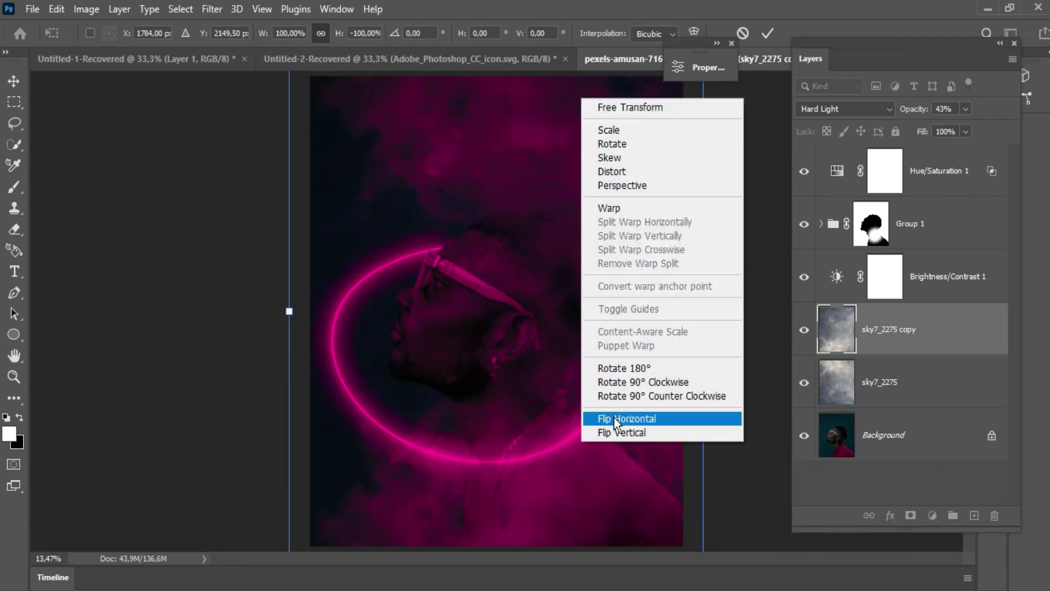
left_click(615, 417)
left_click_drag(159, 333, 253, 489)
left_click_drag(394, 307, 387, 434)
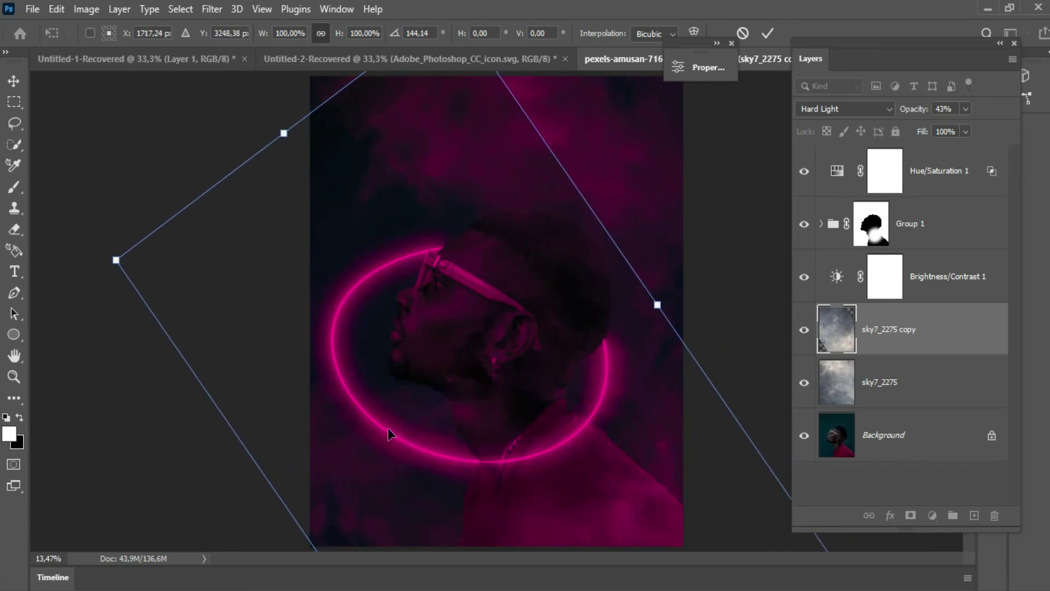
key("Return")
- Erase the upper-right area of the sky copy with a soft Eraser about 2510 px in size
key("e")
mouse_move(475, 172)
left_mouse_down()
mouse_move(550, 8)
mouse_move(611, 7)
mouse_move(654, 133)
left_mouse_up()
mouse_move(611, 295)
left_mouse_down()
mouse_move(511, 135)
mouse_move(268, 138)
mouse_move(483, 139)
mouse_move(578, 202)
mouse_move(612, 288)
mouse_move(731, 366)
mouse_move(828, 368)
mouse_move(890, 354)
left_mouse_up()
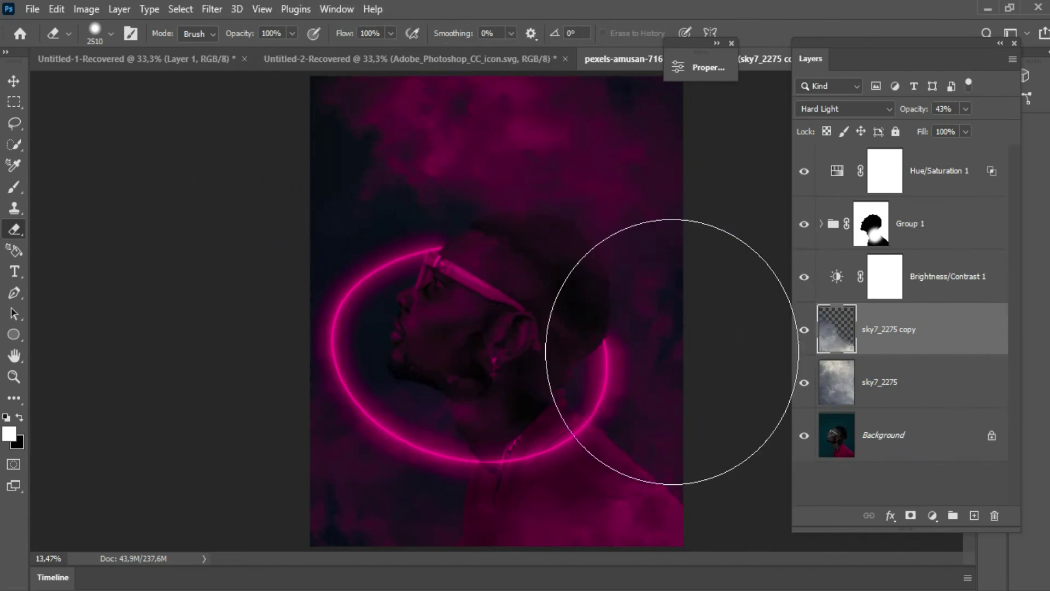
- Erase the clouds over the man's face and hair on the sky7_2275 layer with a soft 1485 px Eraser
left_click(841, 383)
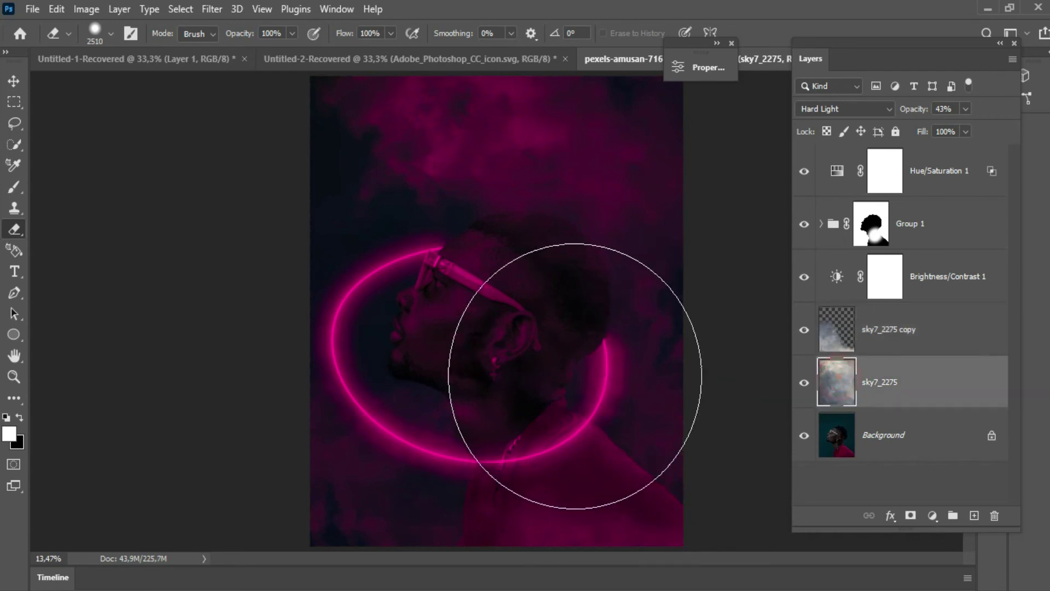
left_click_drag(472, 339, 401, 316)
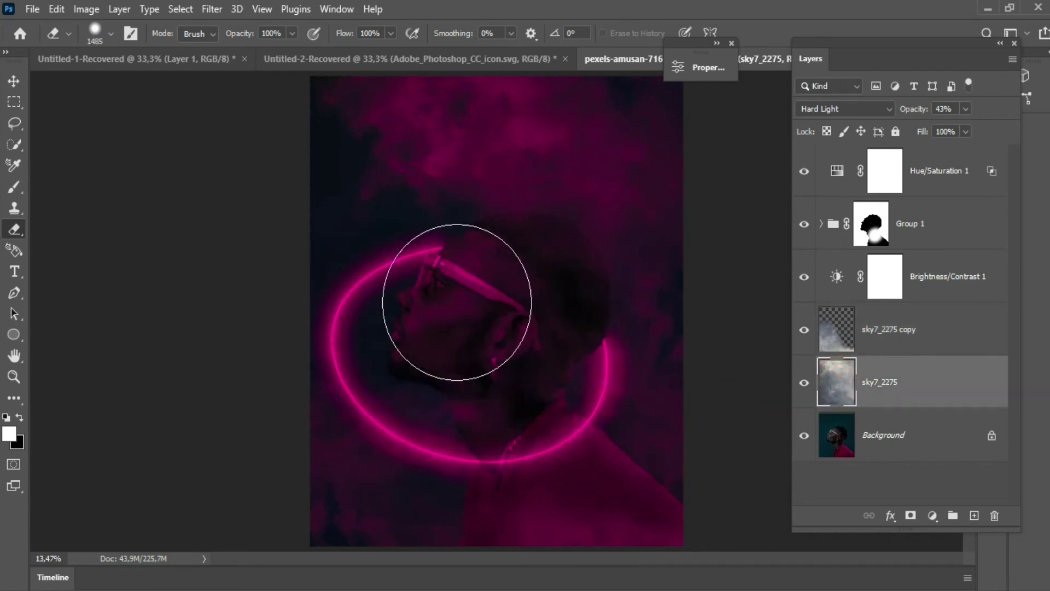
left_click(507, 300)
left_click(534, 290)
left_click(527, 308)
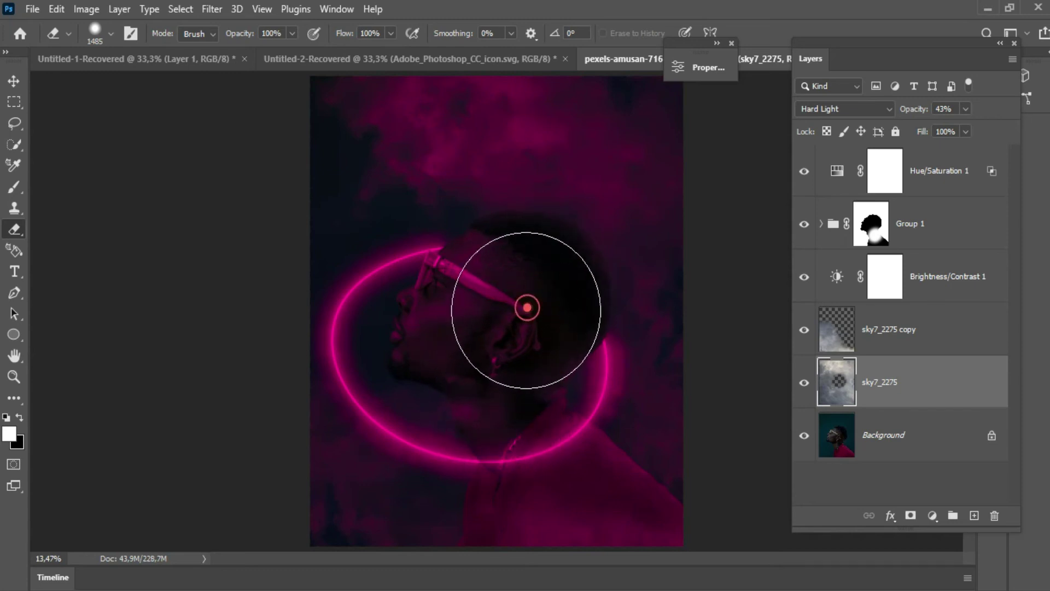
left_click(511, 288)
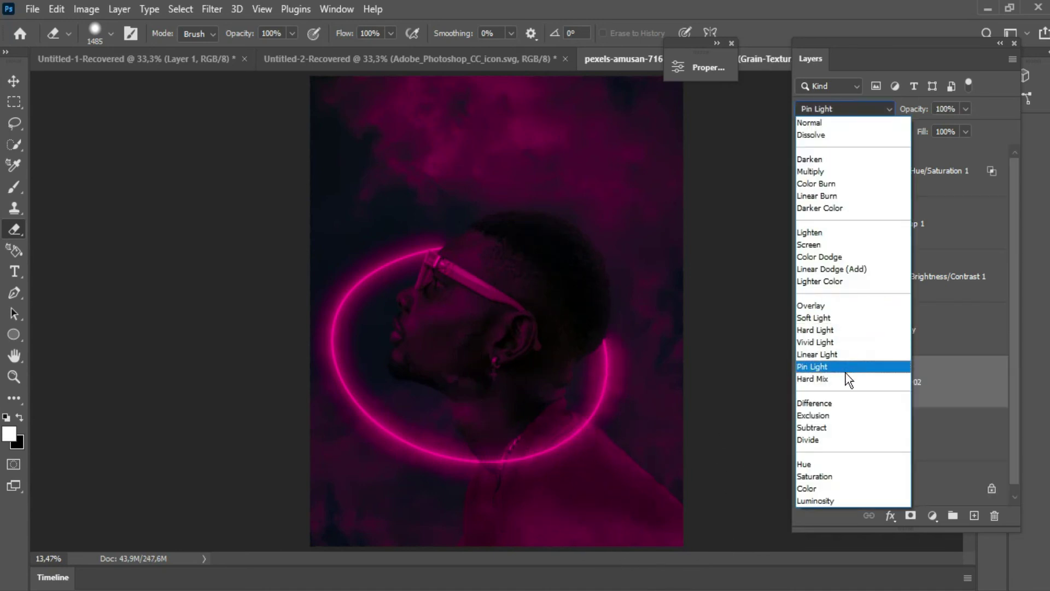
- Blend the Grain-Texture-02 layer as Divide at 36% opacity, rasterize it, and erase the grain over the man's head
left_click(852, 440)
left_click_drag(919, 111, 870, 112)
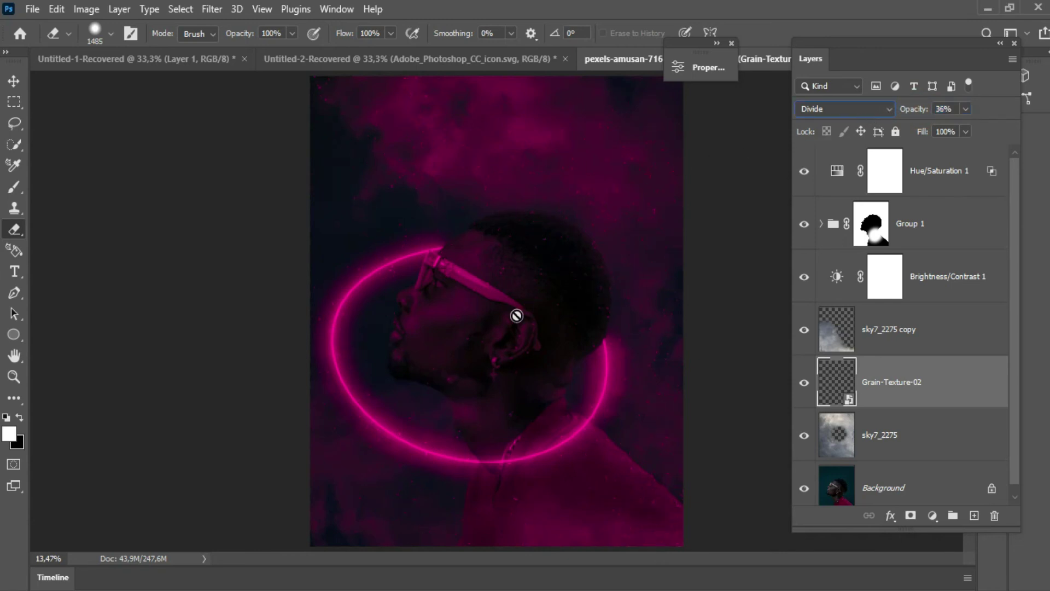
left_click(569, 263)
left_click(530, 248)
- Stamp all visible layers into a new layer at the top of the stack and open the Camera Raw Filter on it
left_click(1005, 174)
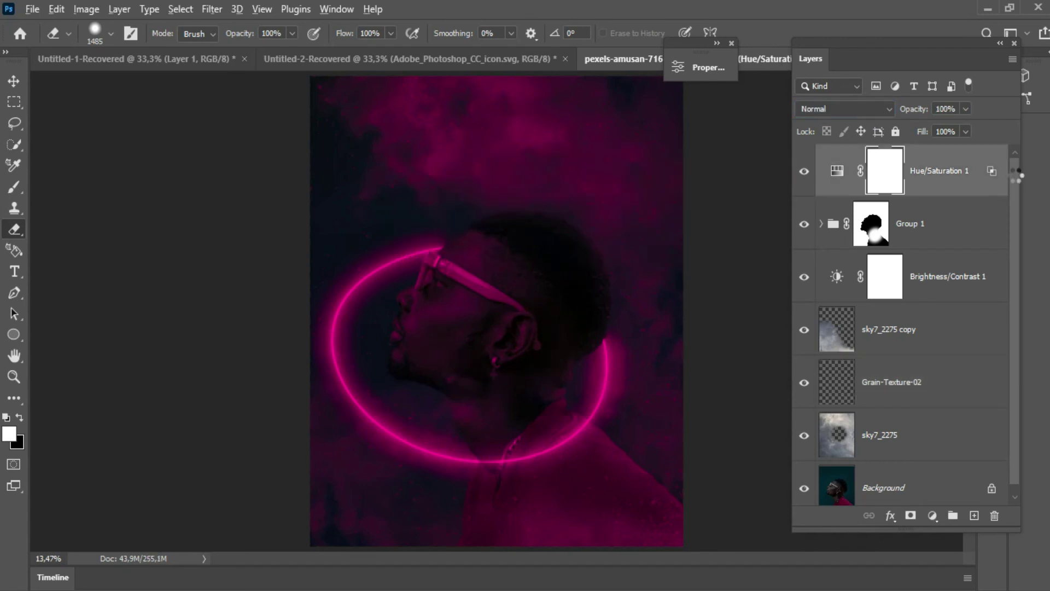
key("ctrl+shift+alt+e")
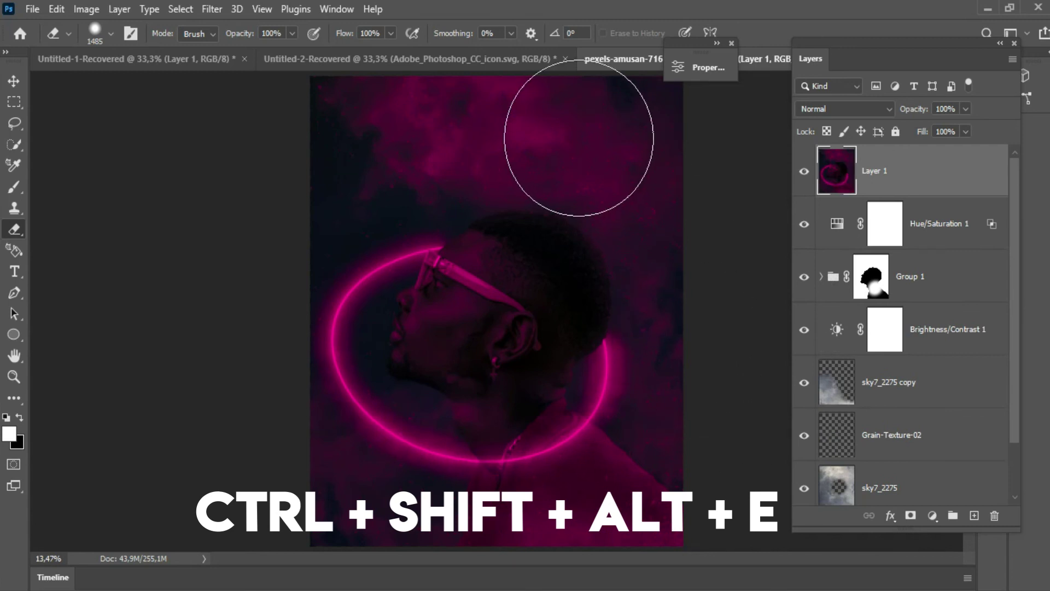
left_click(214, 13)
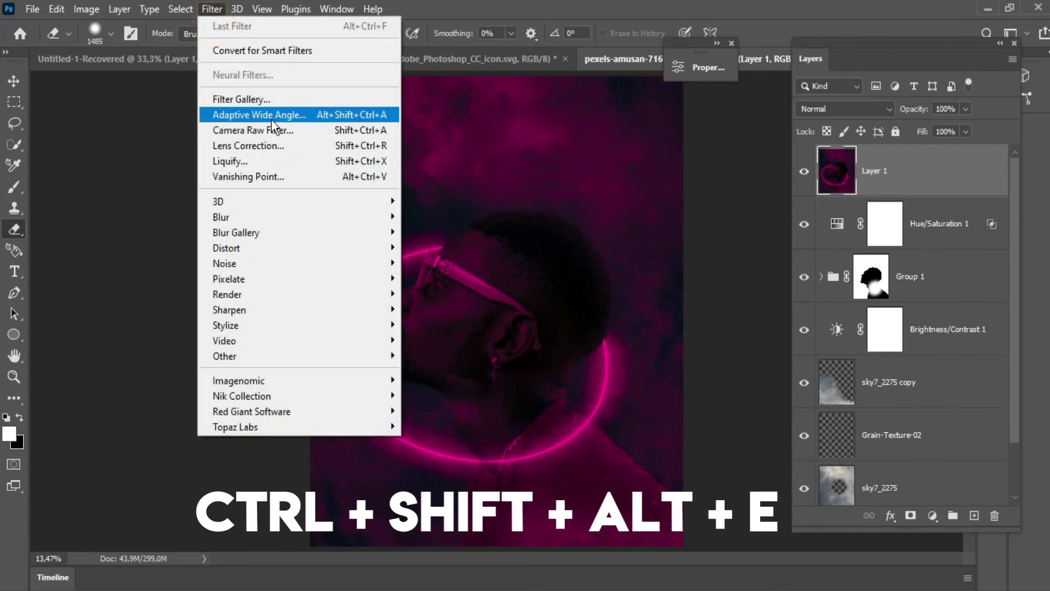
left_click(270, 125)
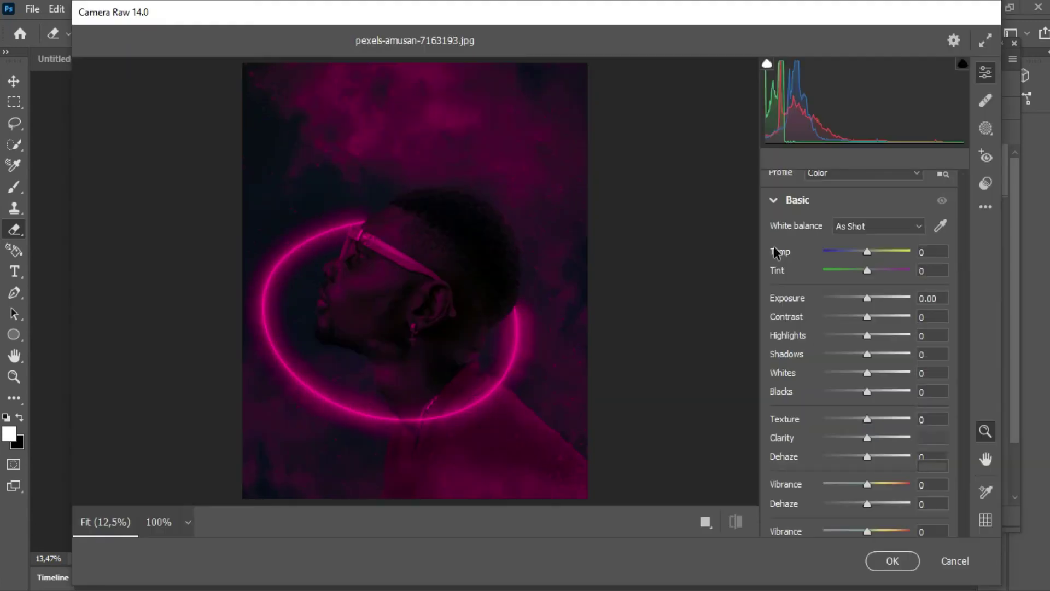
- Set Temp -28, Tint -28, Exposure -0.15, Highlights +82, Shadows +8, Blacks -42, Vibrance +37 and Saturation +14 in the Basic adjustments
left_click_drag(867, 252, 868, 298)
mouse_move(868, 334)
left_mouse_down()
mouse_move(903, 335)
mouse_move(871, 354)
left_mouse_up()
mouse_move(867, 484)
left_mouse_down()
mouse_move(883, 485)
mouse_move(874, 503)
left_mouse_up()
left_click_drag(865, 400, 850, 407)
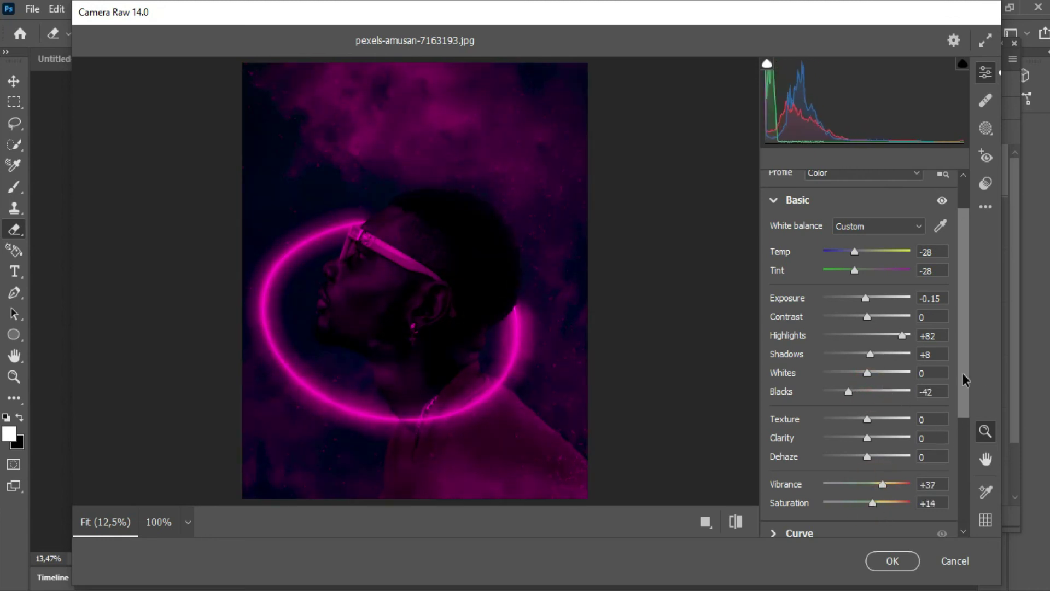
- Add a vignette of -18 in the Camera Raw effects
scroll(964, 379, "down", 4)
left_click(772, 498)
left_click_drag(862, 482, 855, 482)
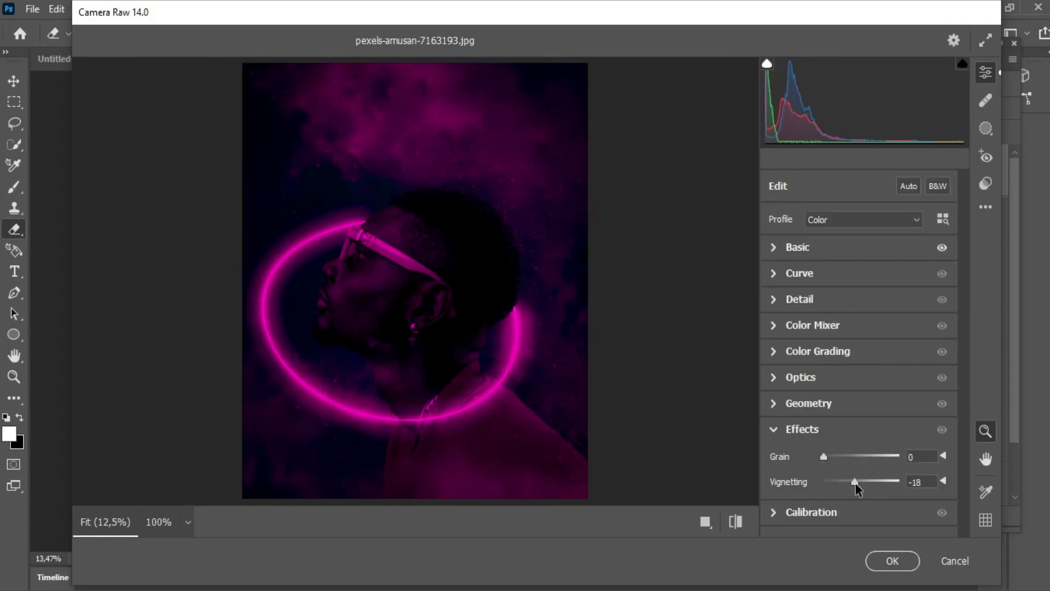
left_click(774, 432)
- Adjust the Color Mixer sliders to brighten the pink glow and apply the Camera Raw Filter
left_click(774, 328)
left_click_drag(867, 438, 910, 438)
left_click(821, 294)
left_click_drag(845, 457, 871, 439)
left_click(878, 295)
left_click(893, 563)
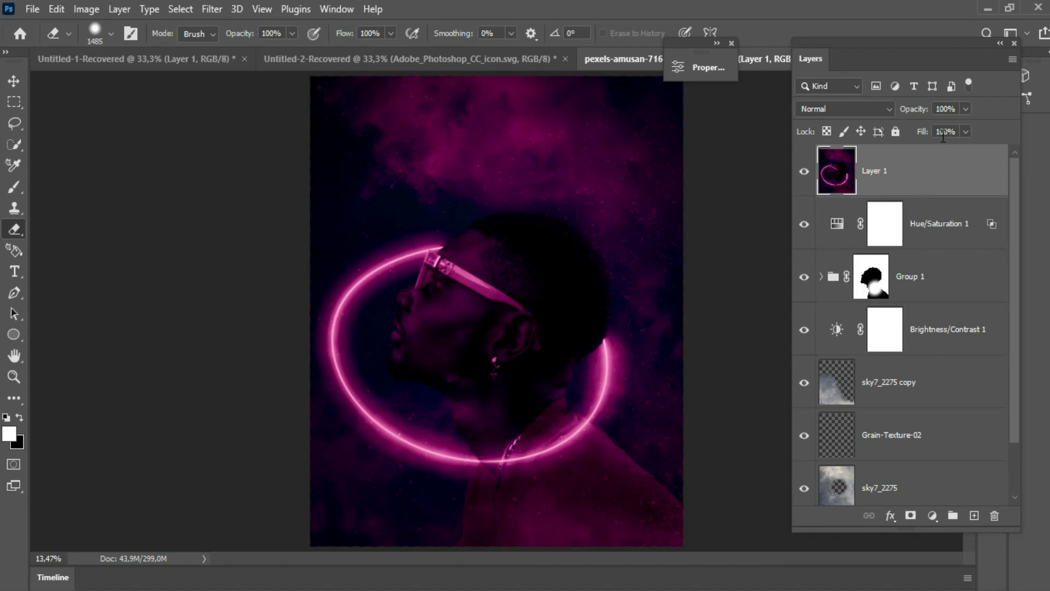
- Reduce the stamped layer's opacity to 59% and compare the image with the layer hidden and shown
left_click(965, 108)
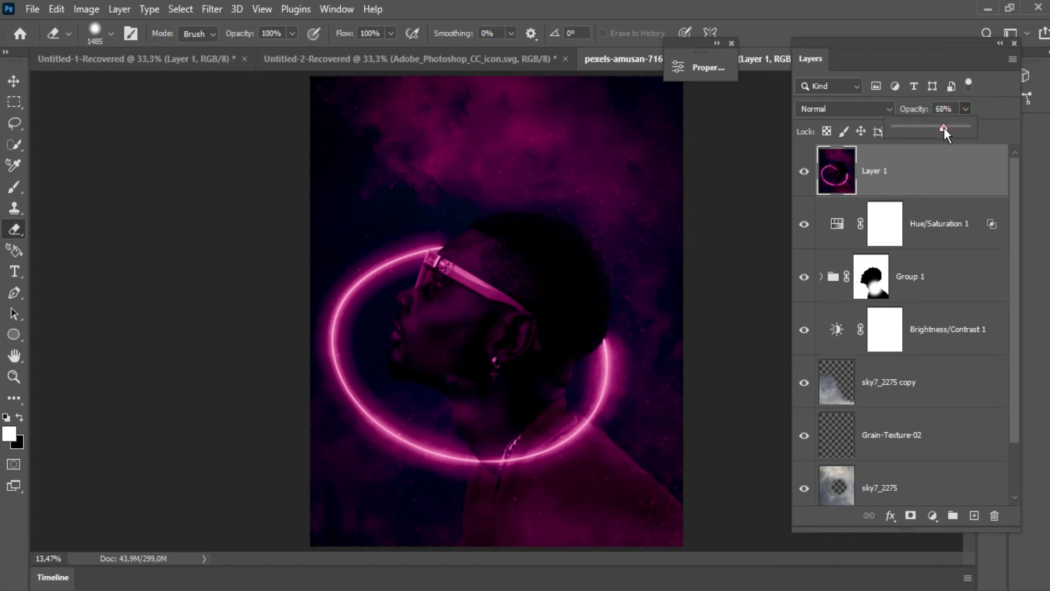
left_click_drag(934, 131, 939, 131)
left_click(806, 173)
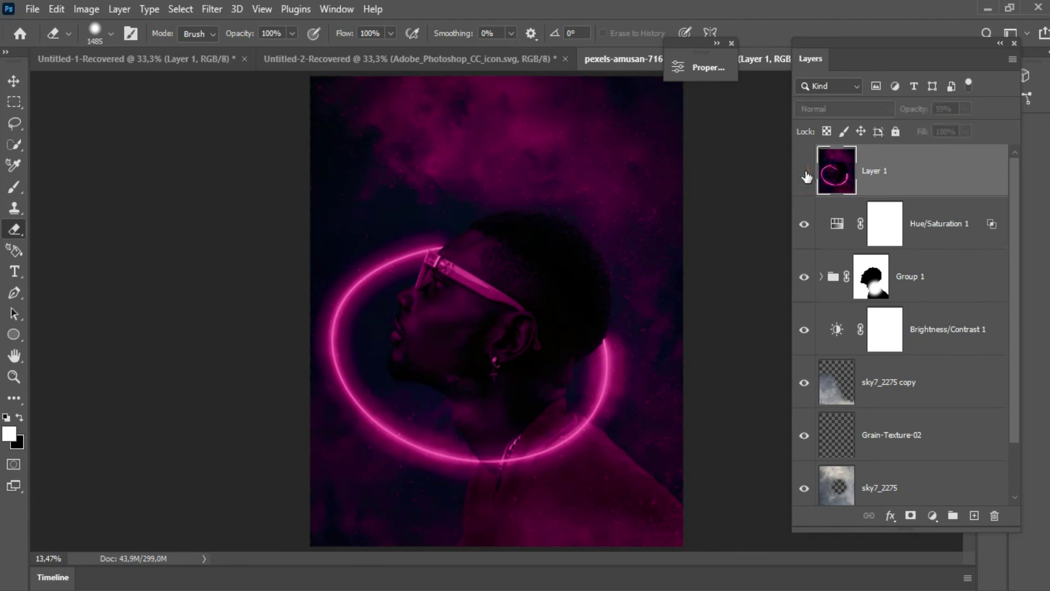
left_click(805, 173)
- Add a second Hue/Saturation adjustment layer on top with Colorize on, hue 319 and saturation 54, and compare before and after
left_click(928, 519)
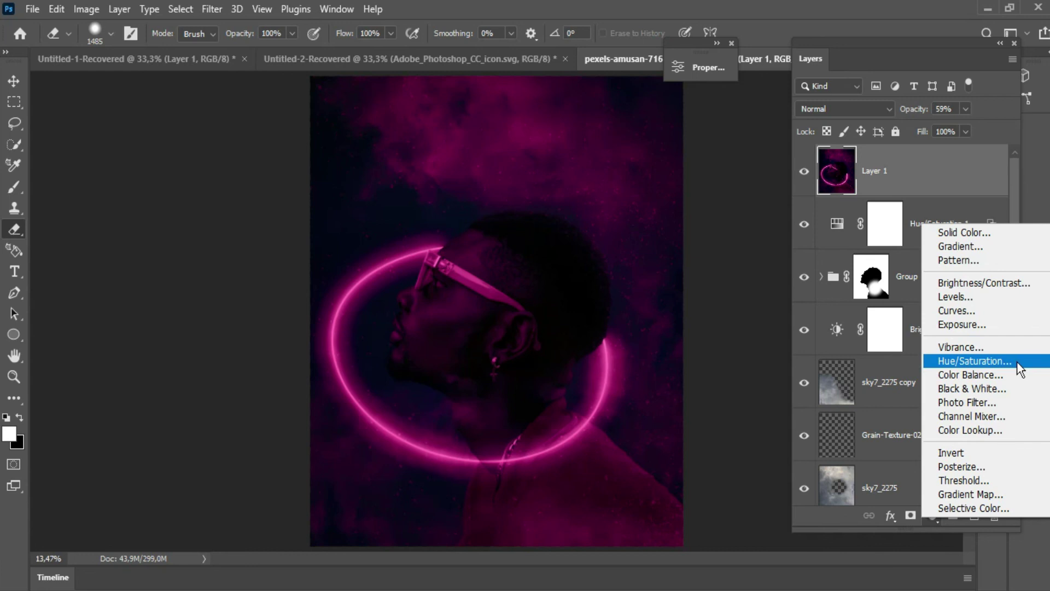
left_click(1016, 361)
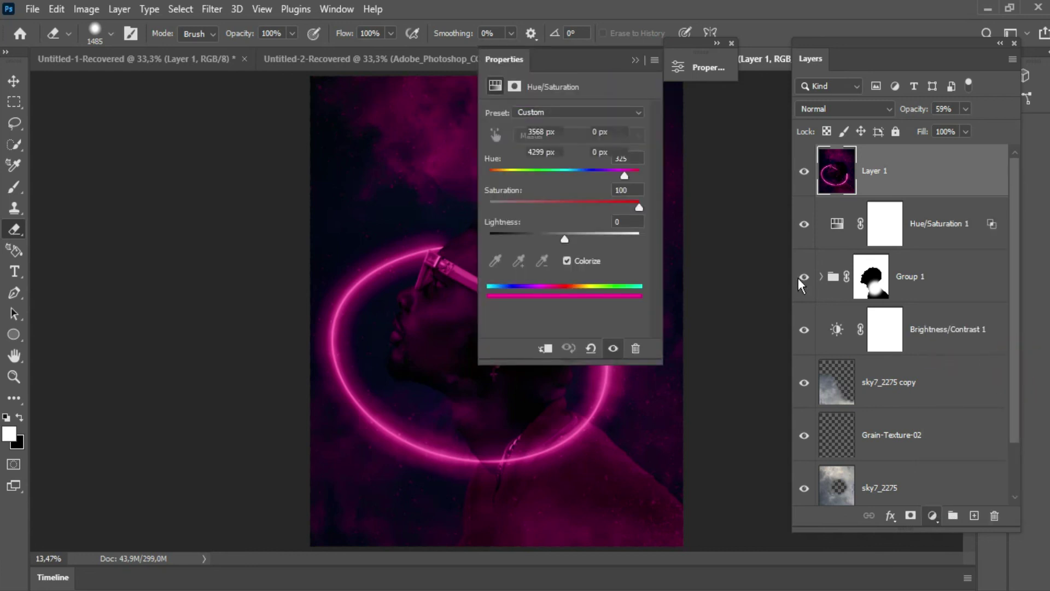
left_click(567, 260)
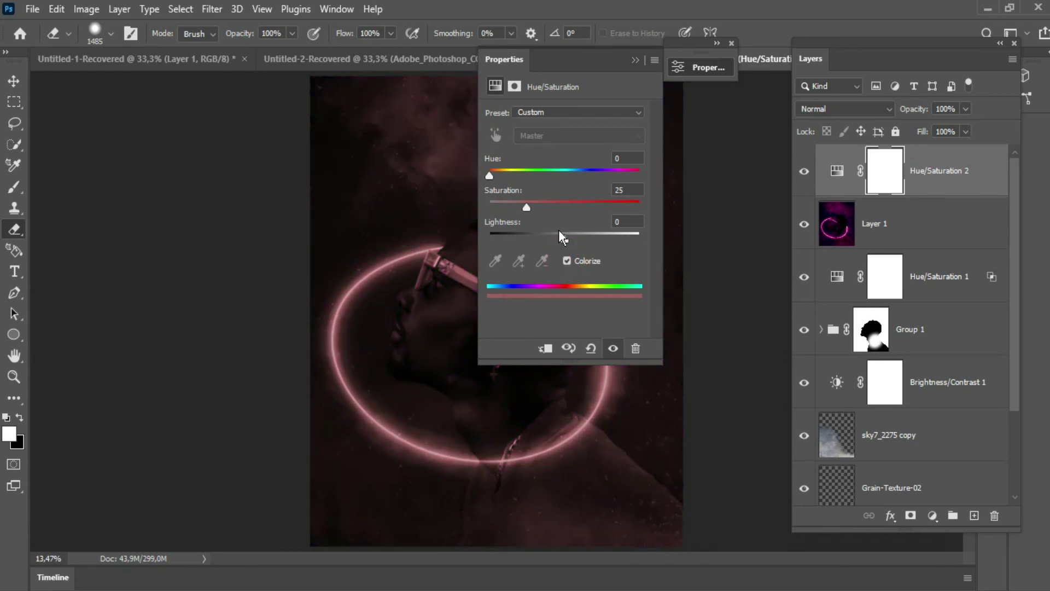
left_click_drag(492, 176, 613, 179)
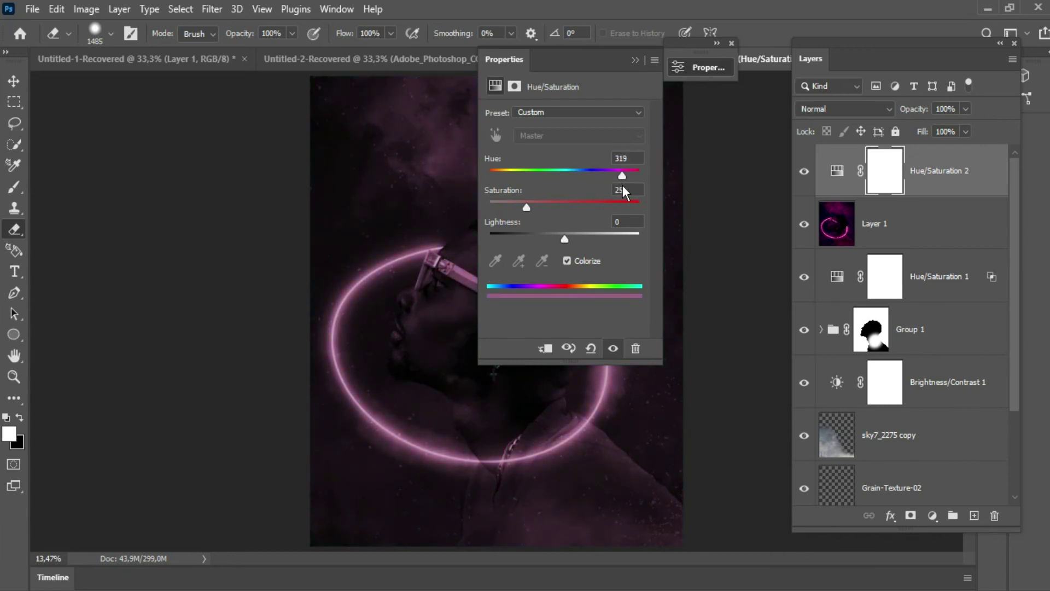
left_click_drag(532, 210, 571, 195)
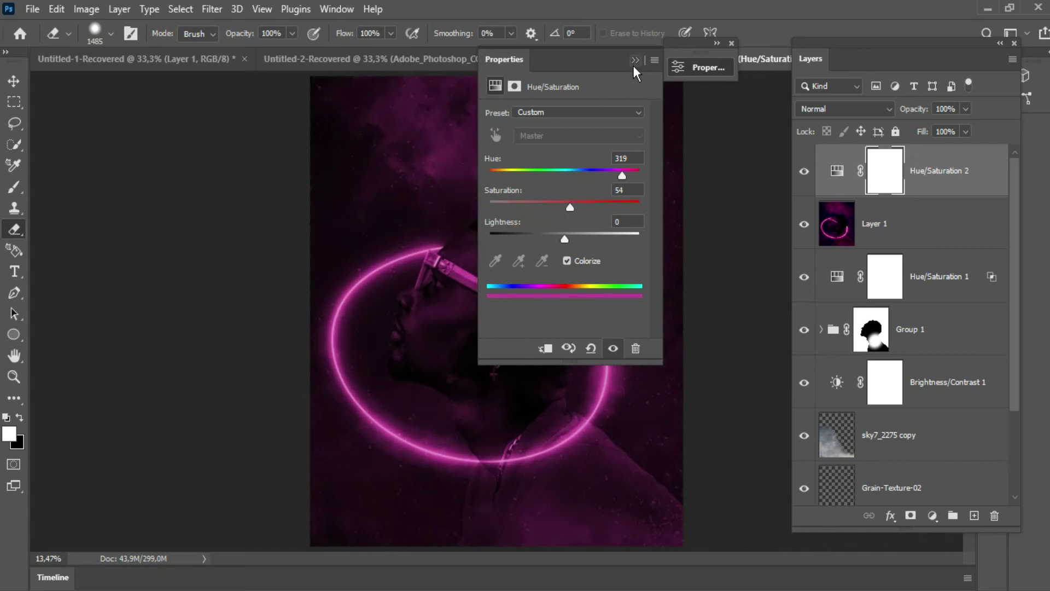
left_click(635, 62)
left_click(805, 174)
left_click(806, 174)
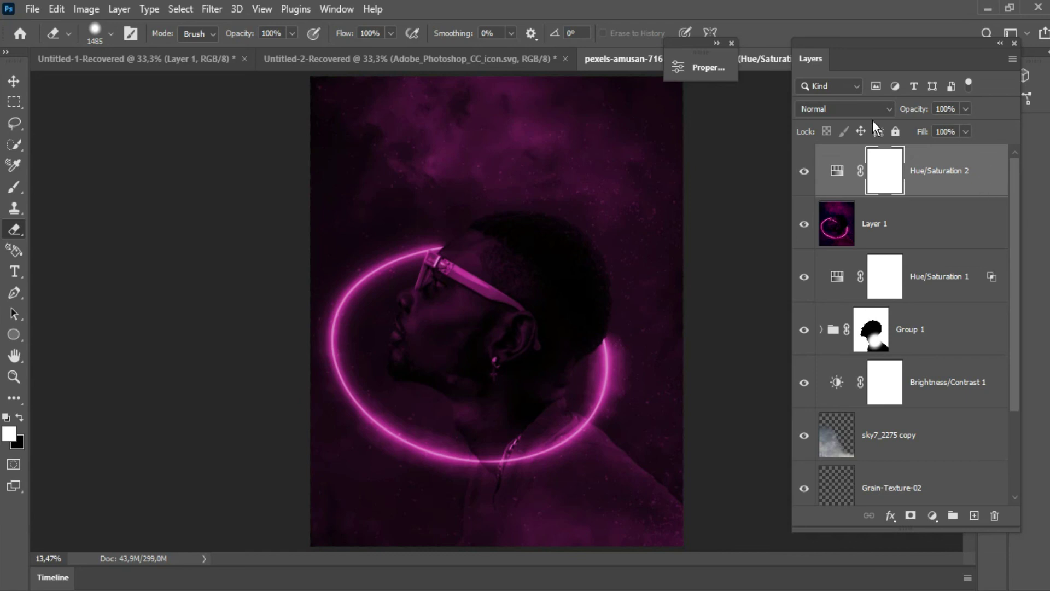
- Blend the new Hue/Saturation layer as Lighter Color at 45% opacity and compare the image with it hidden and shown
left_click(881, 110)
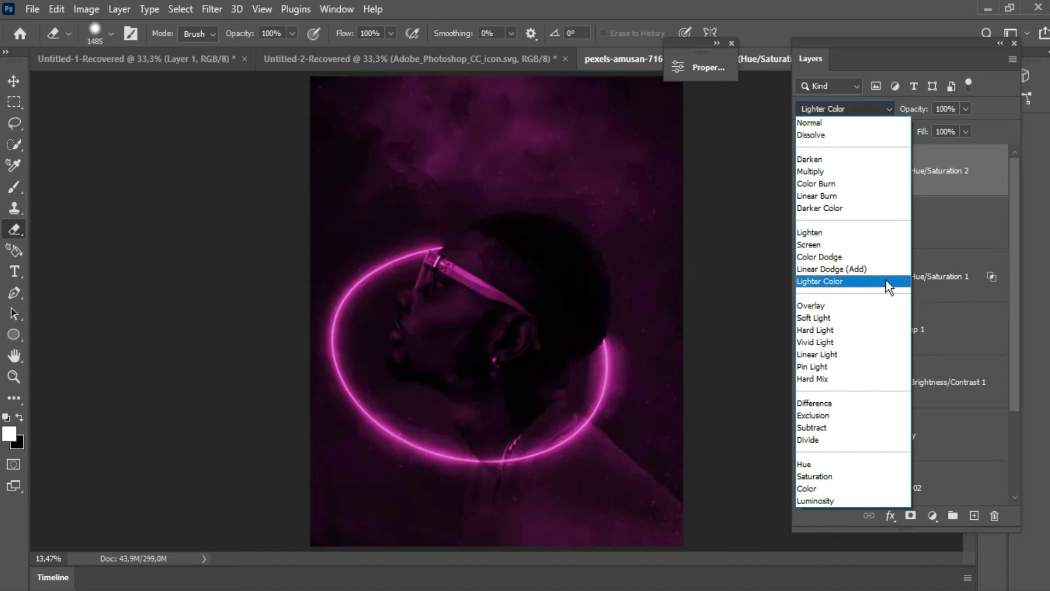
left_click(885, 281)
left_click(966, 109)
left_click_drag(940, 126, 914, 134)
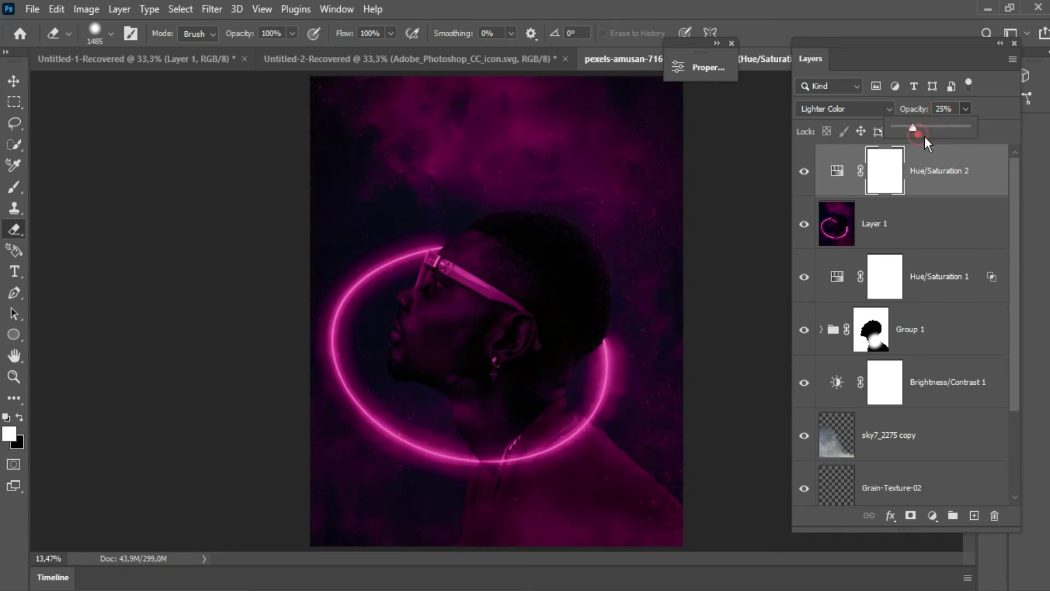
left_click(804, 171)
left_click(804, 173)
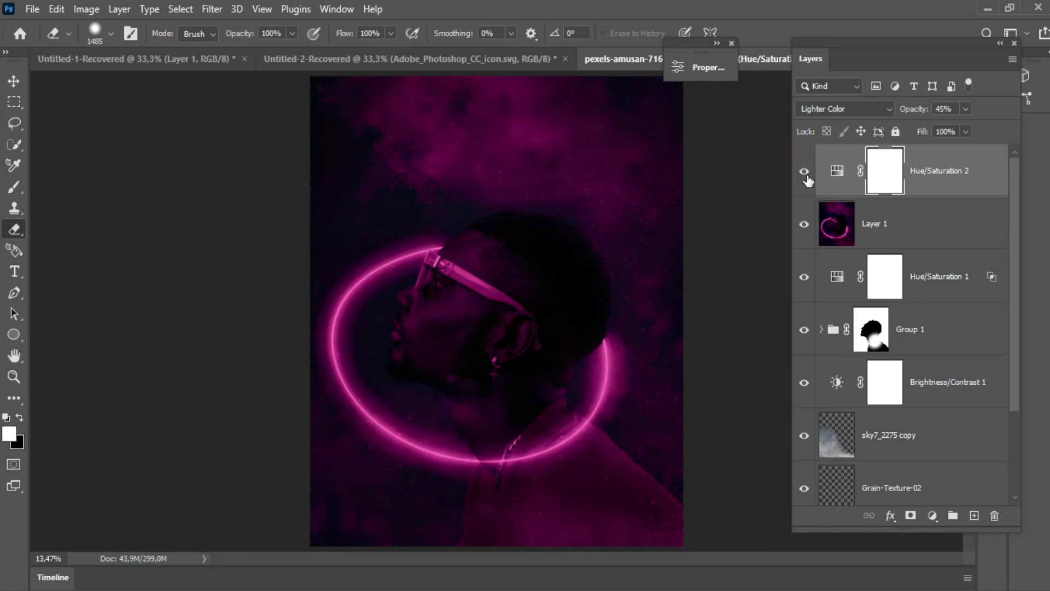